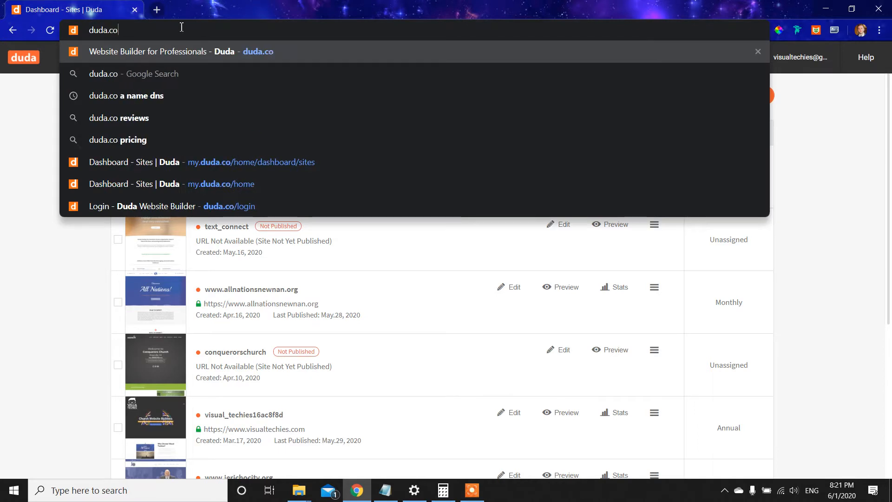
Load duda.co and open the visual_techies16ac8f8d-v1_demo site from the Sites Dashboard for editing.
{"action": "key", "text": "Return"}
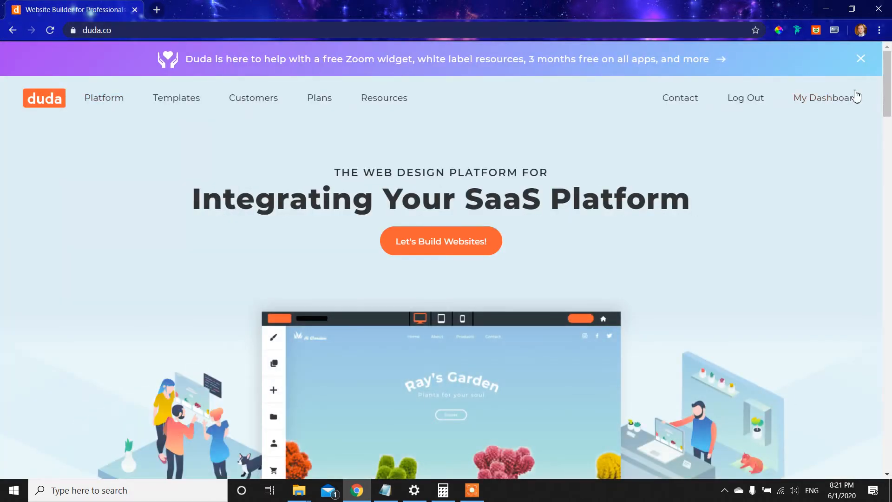
{"action": "left_click", "coordinate": [818, 101]}
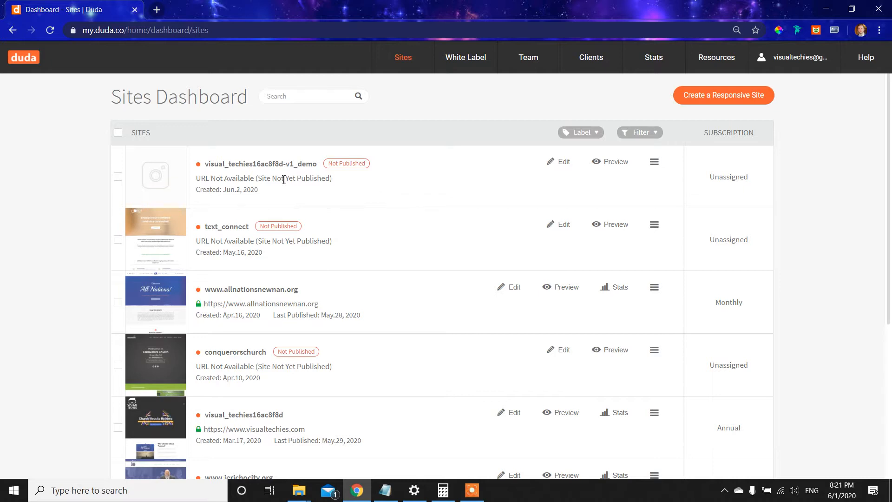
{"action": "left_click", "coordinate": [564, 163]}
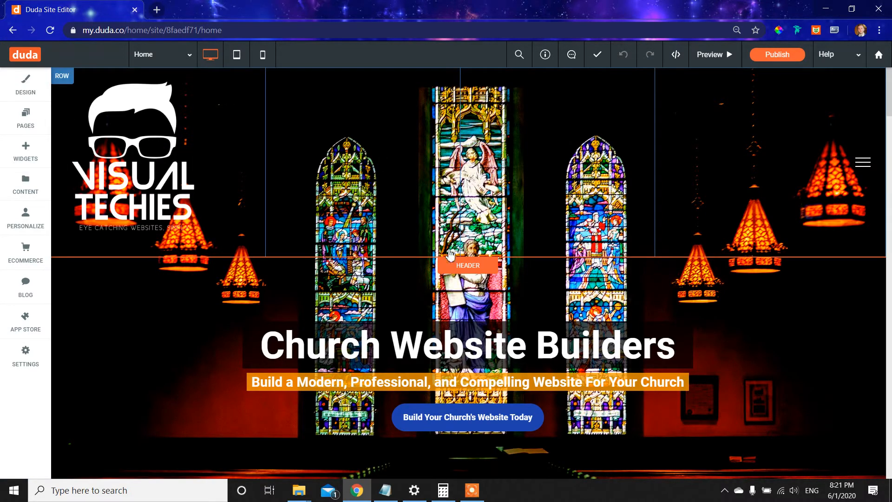
Look over the home page from the hero banner through the "Why Choose Visual Techies?" section and return to the banner.
{"action": "left_click", "coordinate": [437, 348]}
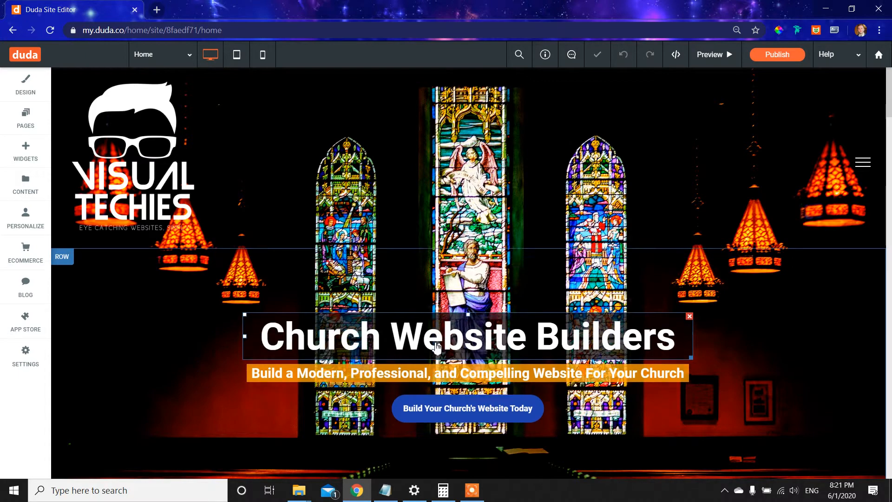
{"action": "scroll", "coordinate": [437, 348], "scroll_direction": "down", "scroll_amount": 7}
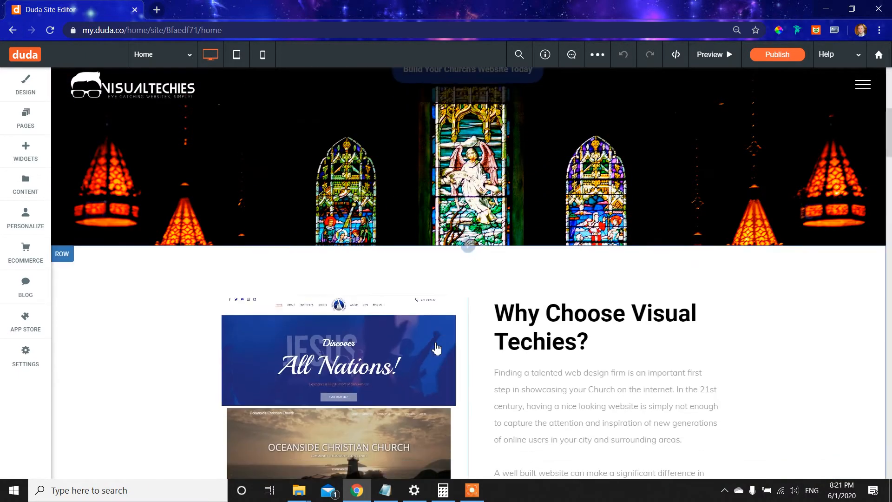
{"action": "scroll", "coordinate": [437, 347], "scroll_direction": "down", "scroll_amount": 4}
{"action": "scroll", "coordinate": [437, 347], "scroll_direction": "down", "scroll_amount": 3}
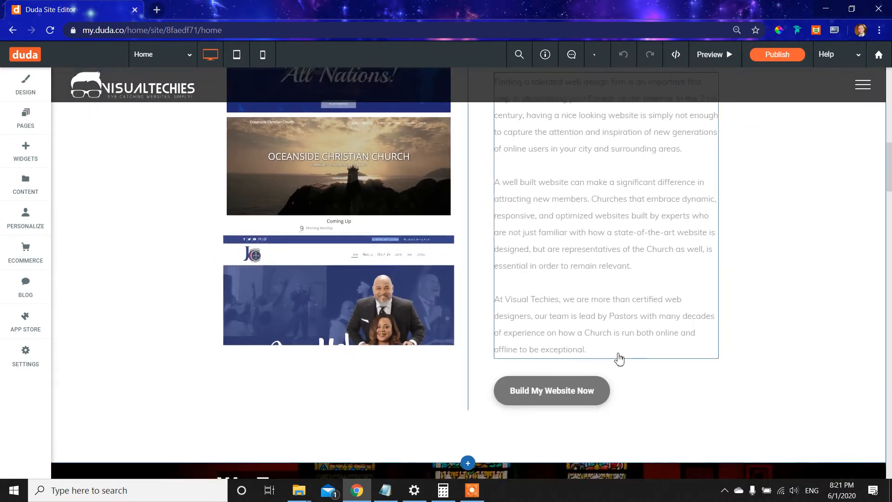
{"action": "scroll", "coordinate": [553, 314], "scroll_direction": "up", "scroll_amount": 7}
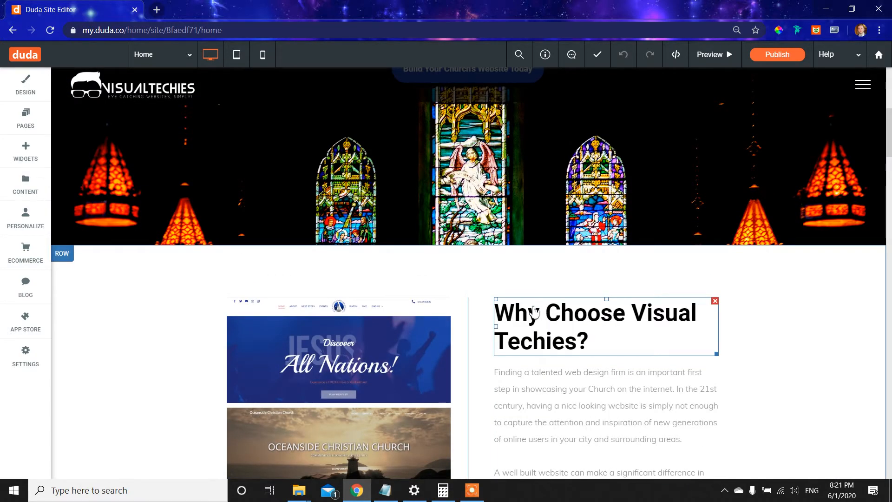
{"action": "scroll", "coordinate": [534, 289], "scroll_direction": "up", "scroll_amount": 5}
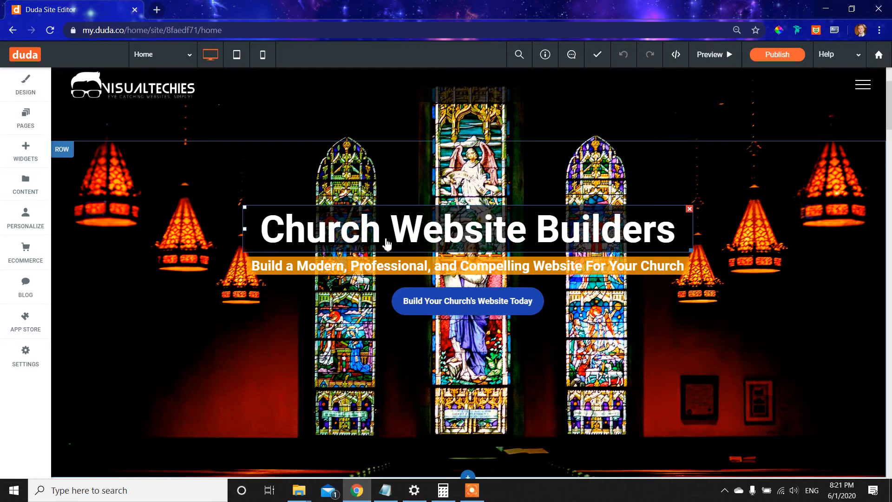
{"action": "scroll", "coordinate": [388, 243], "scroll_direction": "up", "scroll_amount": 3}
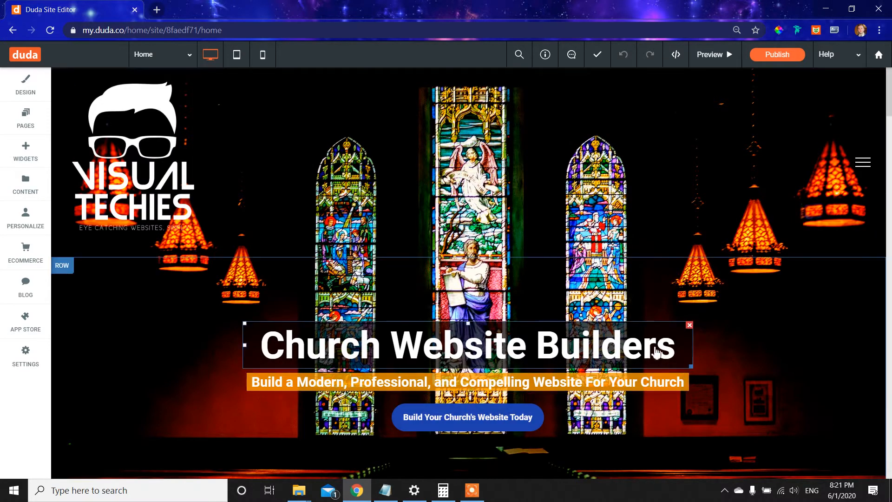
Replace the hero banner's main heading with "Church Website 1" and save the text.
{"action": "scroll", "coordinate": [482, 320], "scroll_direction": "down", "scroll_amount": 1}
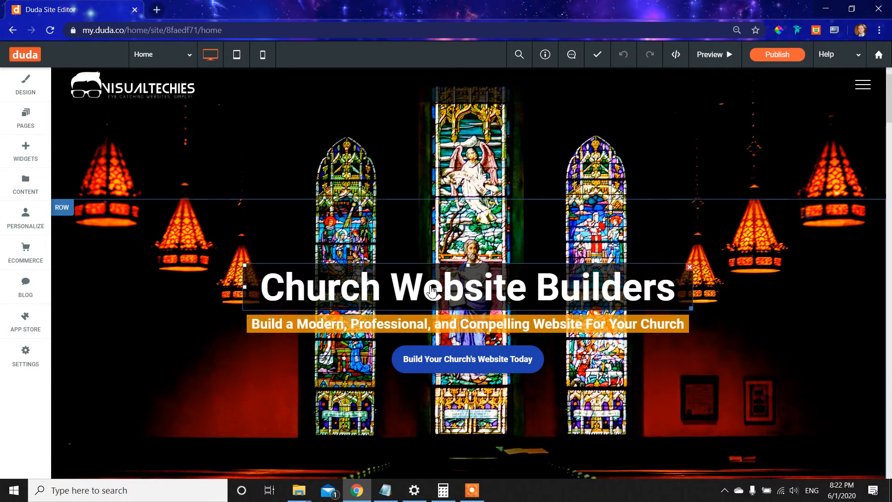
{"action": "left_click", "coordinate": [432, 291]}
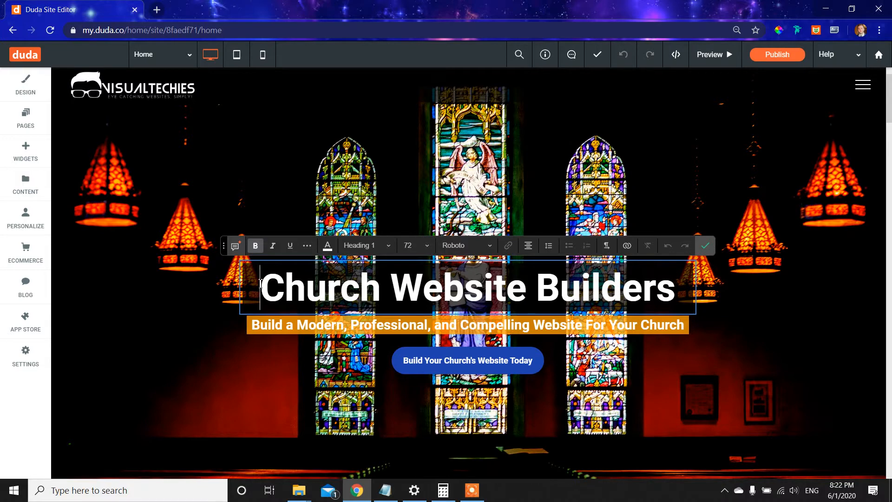
{"action": "left_click_drag", "start_coordinate": [263, 285], "coordinate": [681, 282]}
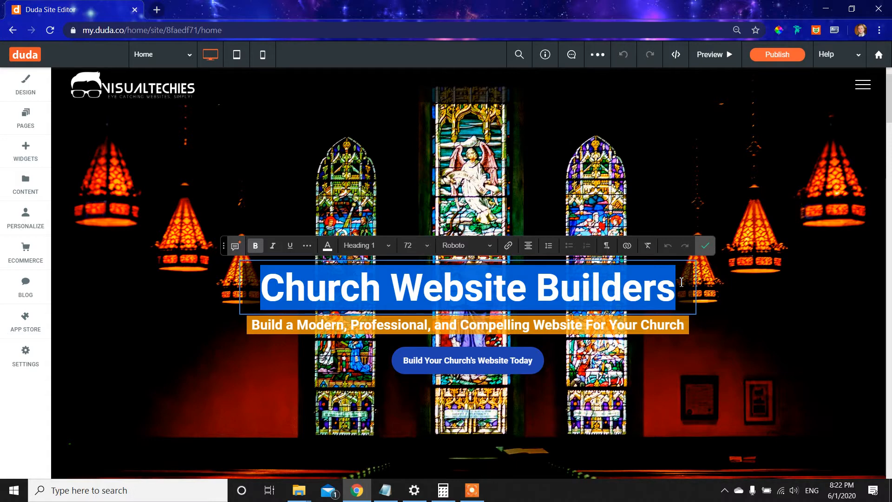
{"action": "type", "text": "Church We"}
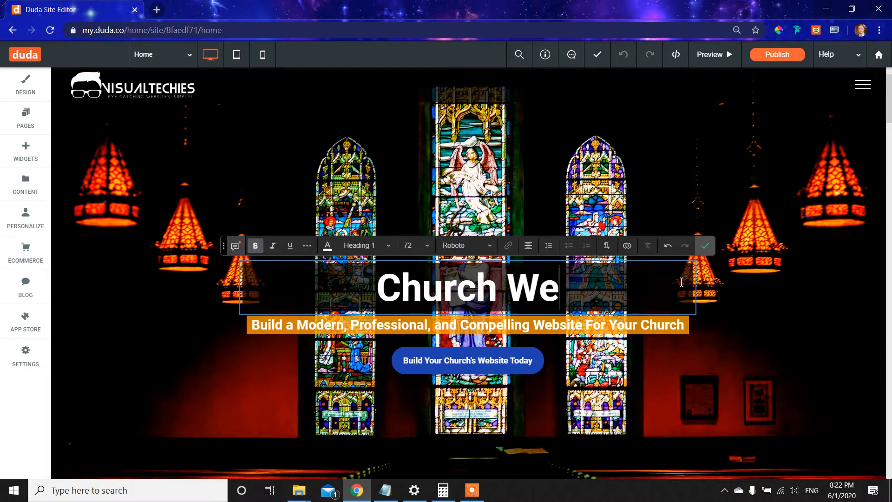
{"action": "type", "text": "bsite 1"}
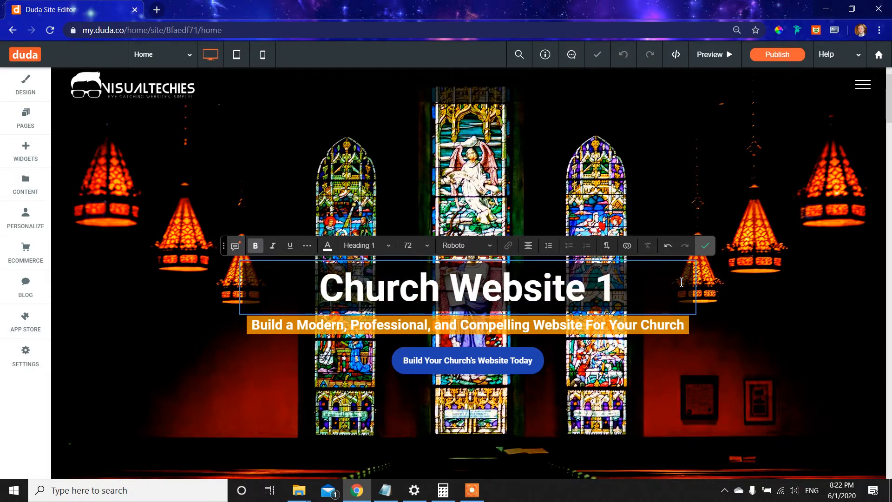
{"action": "left_click", "coordinate": [705, 251]}
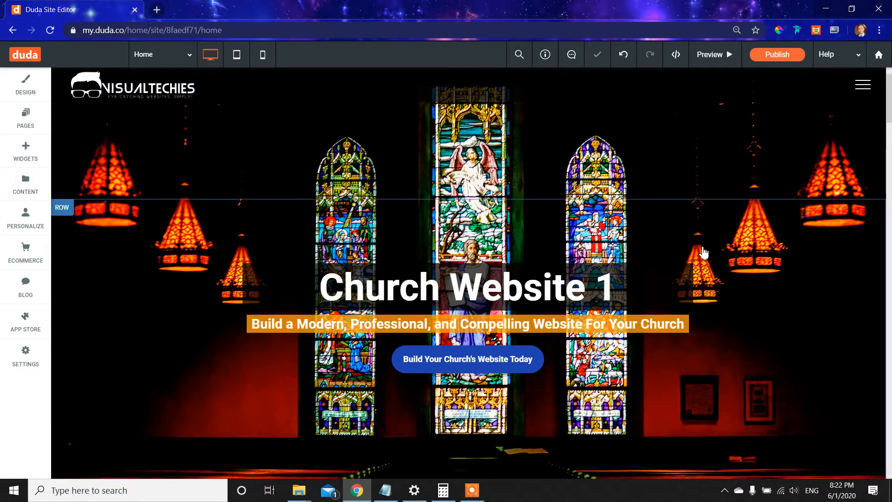
Replace the subheading on the orange strip with "Build a super modern professional website for your church" and save the text.
{"action": "left_click", "coordinate": [429, 327]}
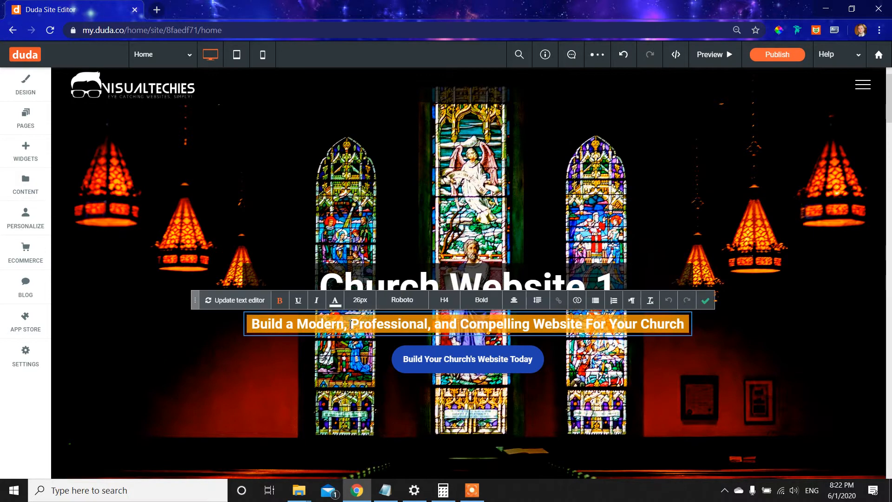
{"action": "left_click_drag", "start_coordinate": [255, 324], "coordinate": [693, 328]}
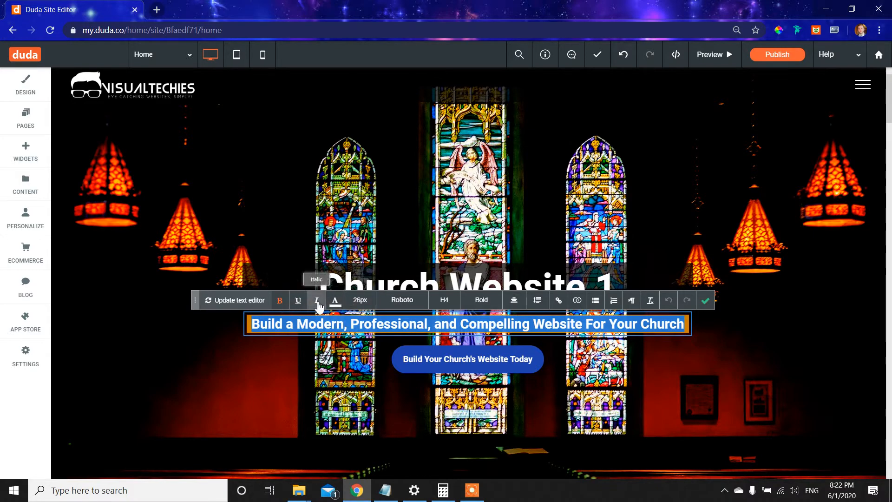
{"action": "left_click", "coordinate": [508, 324]}
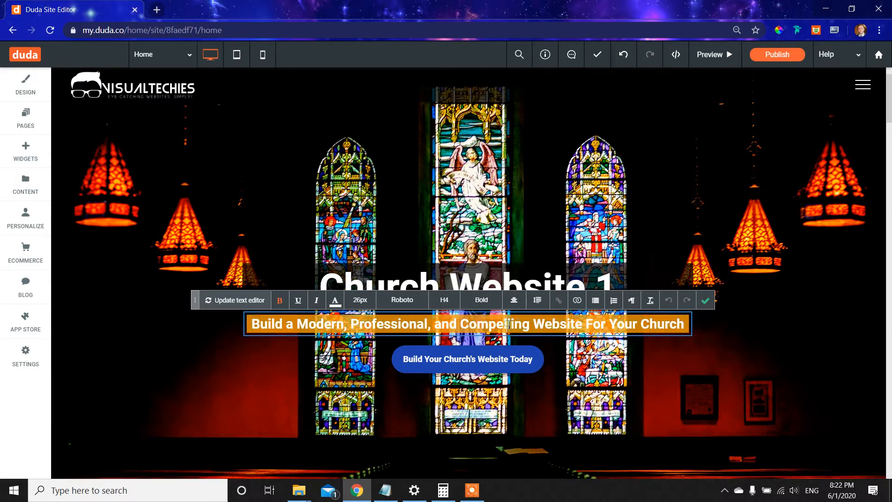
{"action": "left_click_drag", "start_coordinate": [687, 324], "coordinate": [238, 324]}
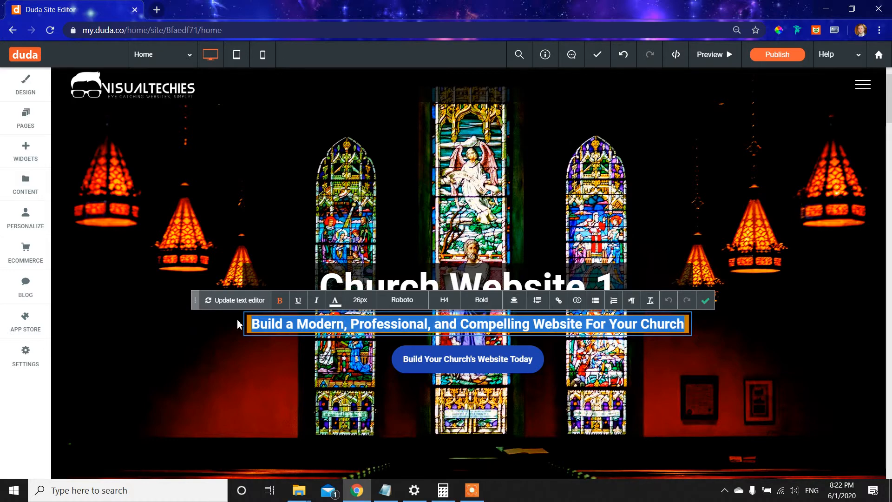
{"action": "type", "text": "Buil"}
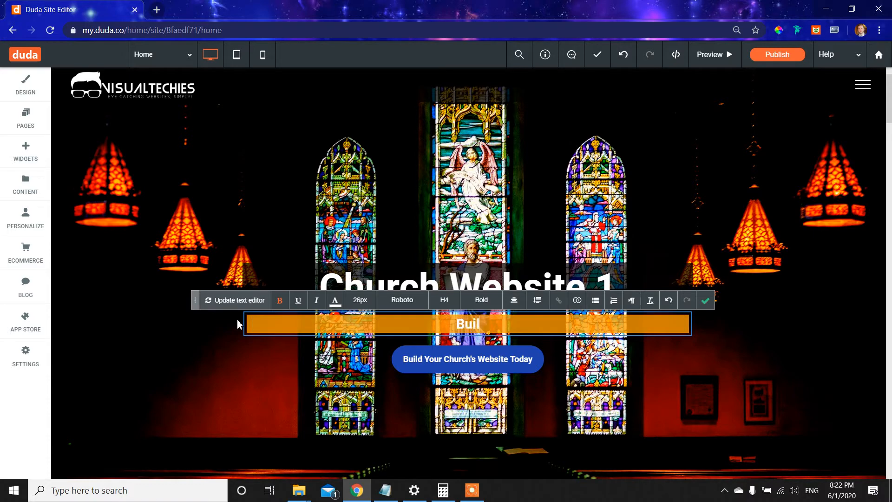
{"action": "type", "text": "d a super"}
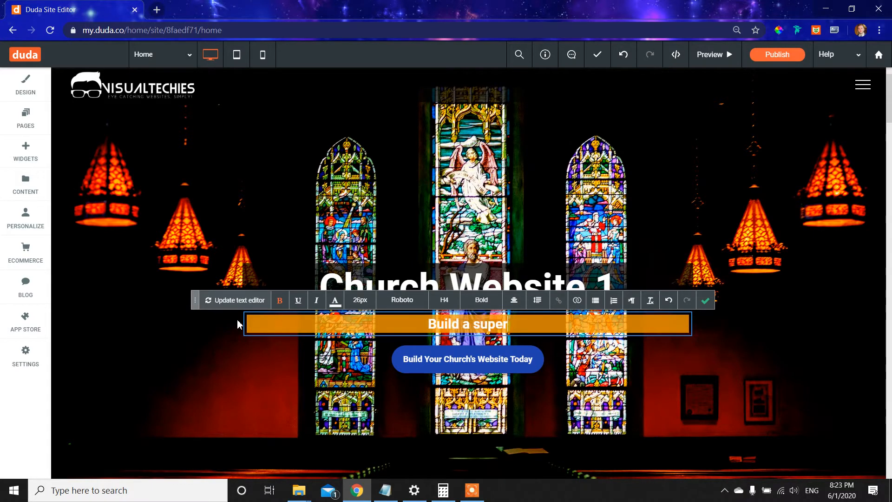
{"action": "type", "text": " modern profes"}
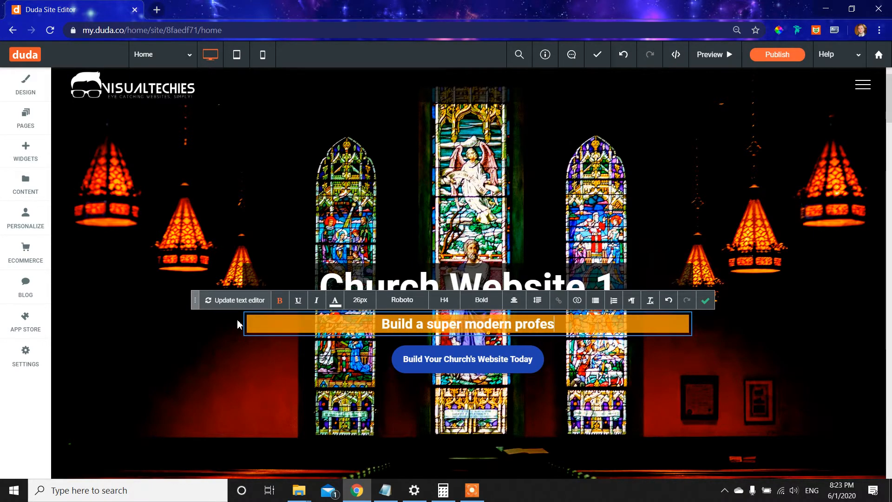
{"action": "type", "text": "sional website for yo"}
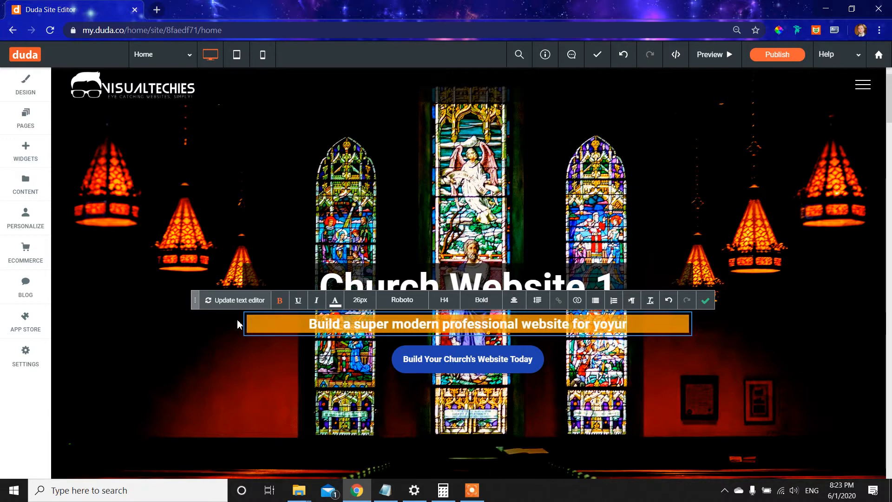
{"action": "type", "text": "ur church"}
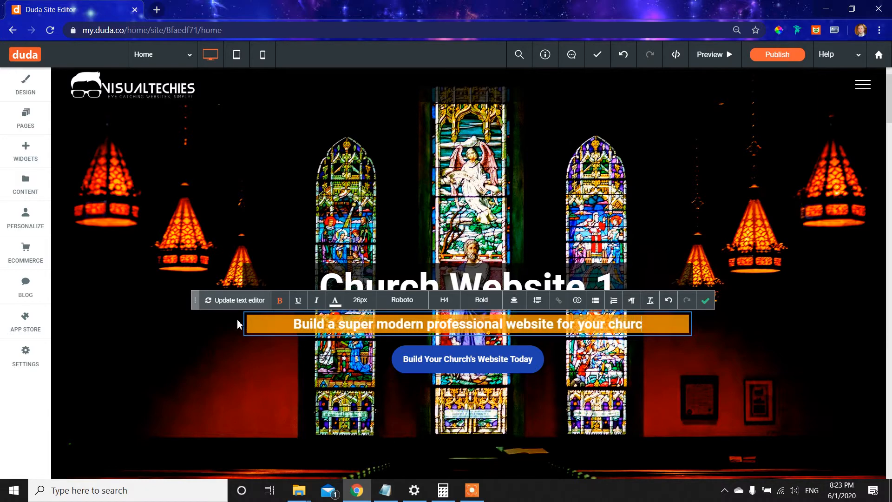
{"action": "left_click", "coordinate": [707, 300]}
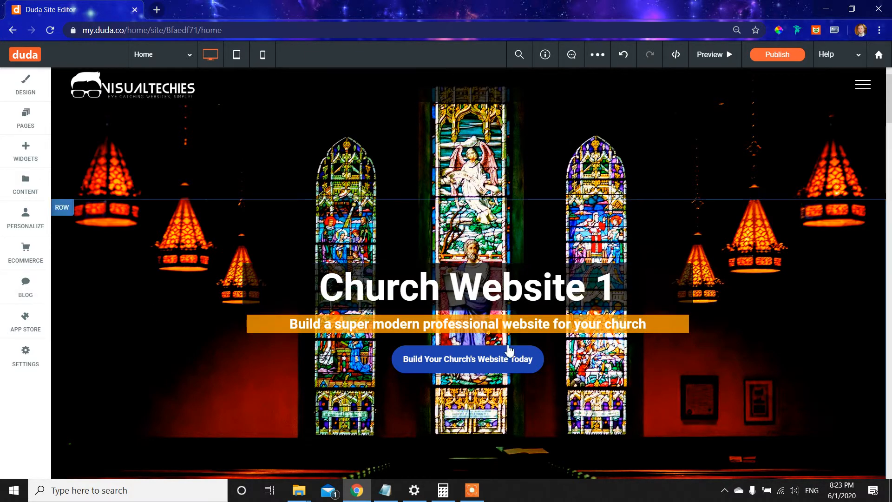
Change the text on the blue hero button to "Build your Awesome Church Website" and close its settings.
{"action": "left_click", "coordinate": [439, 366]}
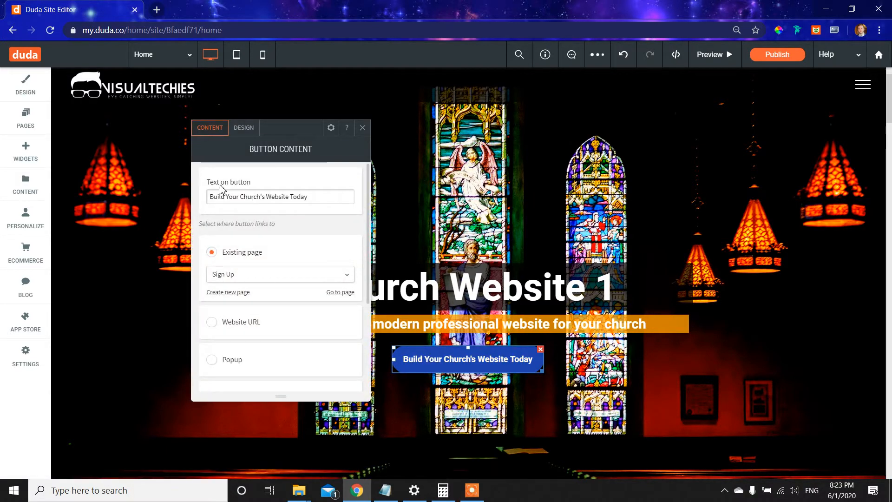
{"action": "left_click_drag", "start_coordinate": [322, 195], "coordinate": [142, 199]}
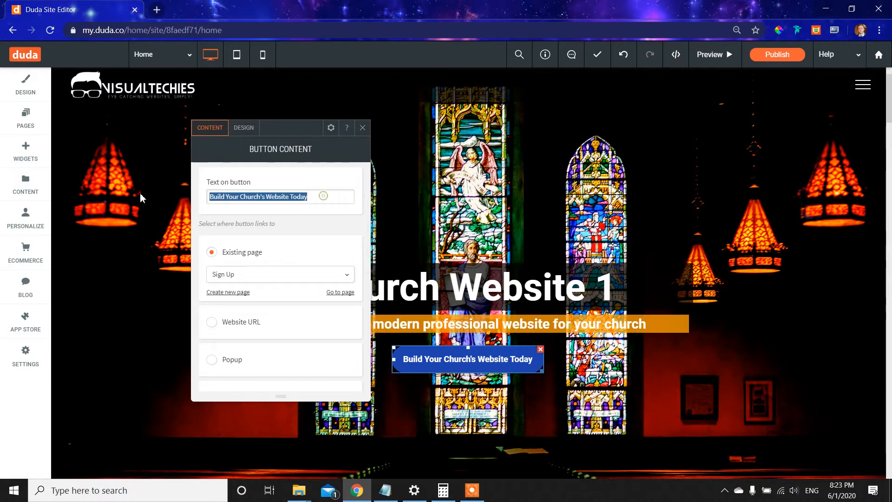
{"action": "type", "text": "Build"}
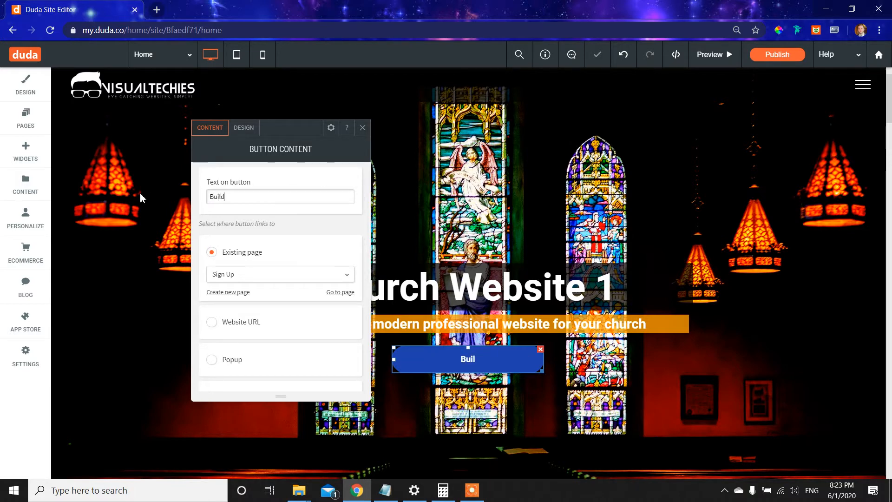
{"action": "type", "text": " your Awe"}
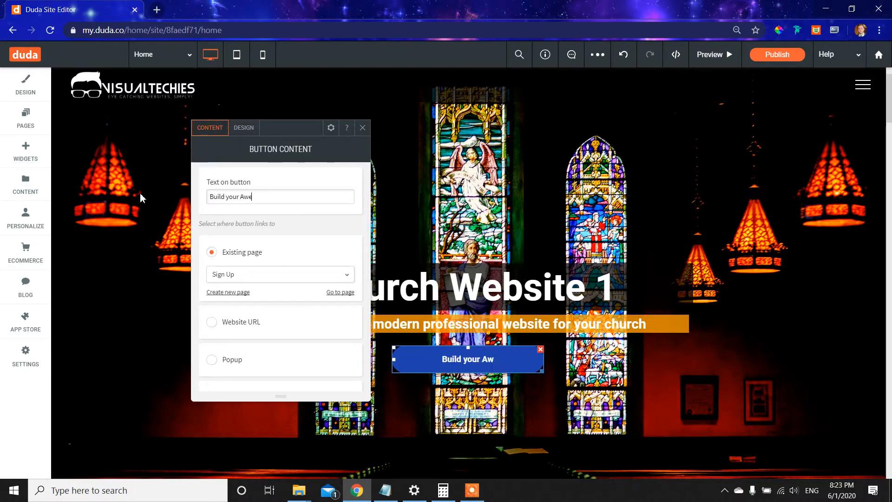
{"action": "type", "text": "some Church Wesb"}
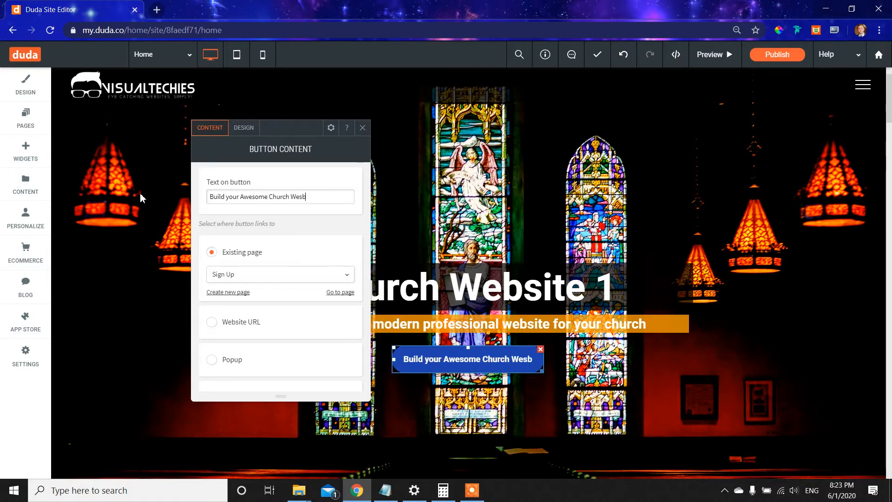
{"action": "key", "text": "BackSpace"}
{"action": "key", "text": "BackSpace"}
{"action": "type", "text": "bsite"}
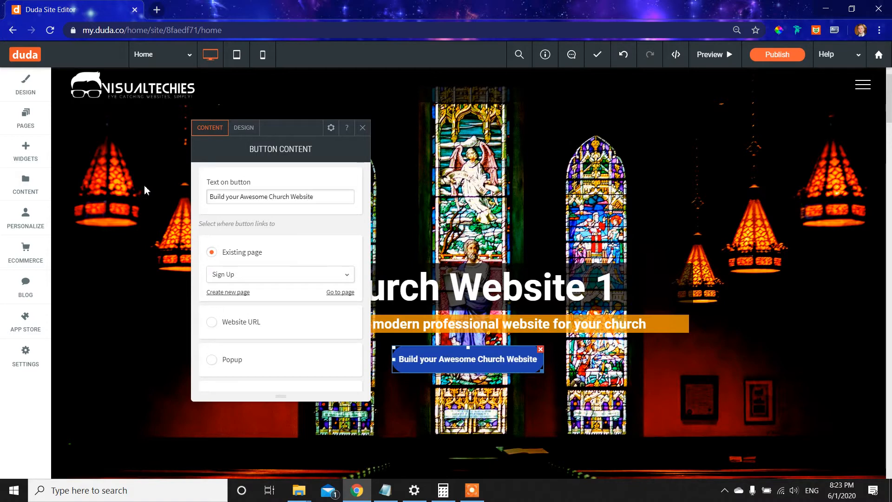
{"action": "left_click", "coordinate": [363, 129]}
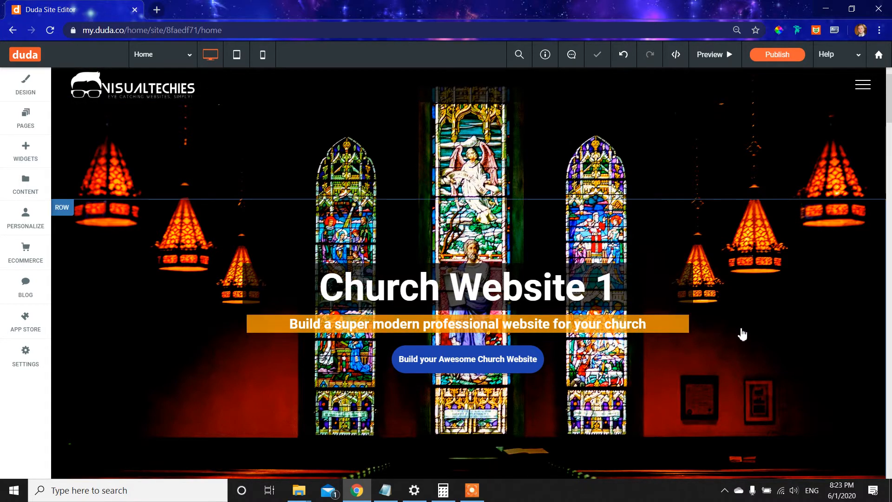
In the mobile layout, set the hero subheading's text size to 20px and save the text.
{"action": "left_click", "coordinate": [263, 55]}
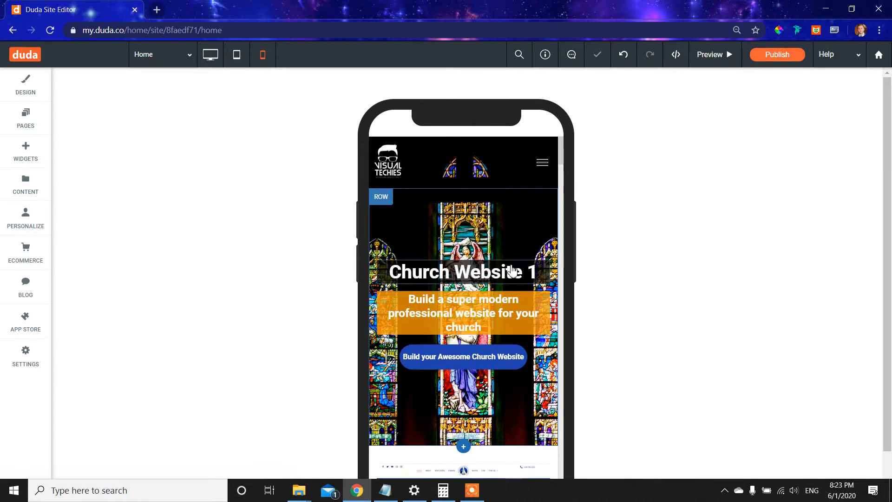
{"action": "left_click", "coordinate": [483, 323]}
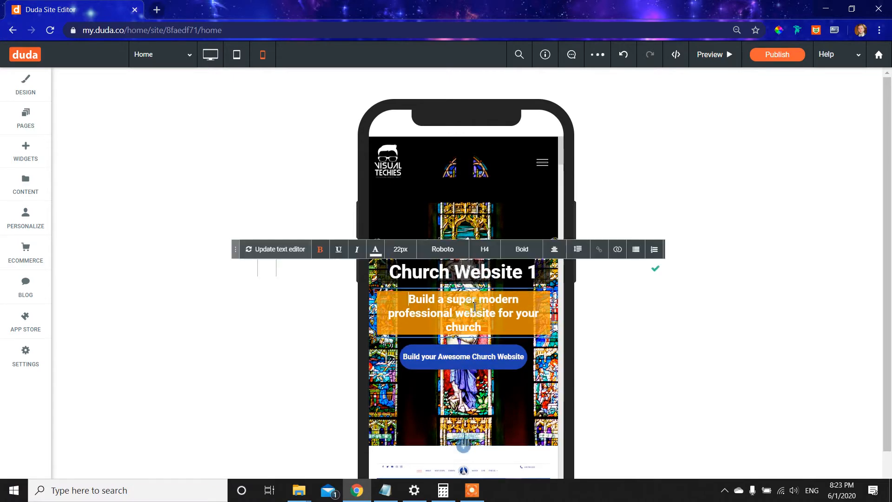
{"action": "left_click_drag", "start_coordinate": [511, 328], "coordinate": [338, 287]}
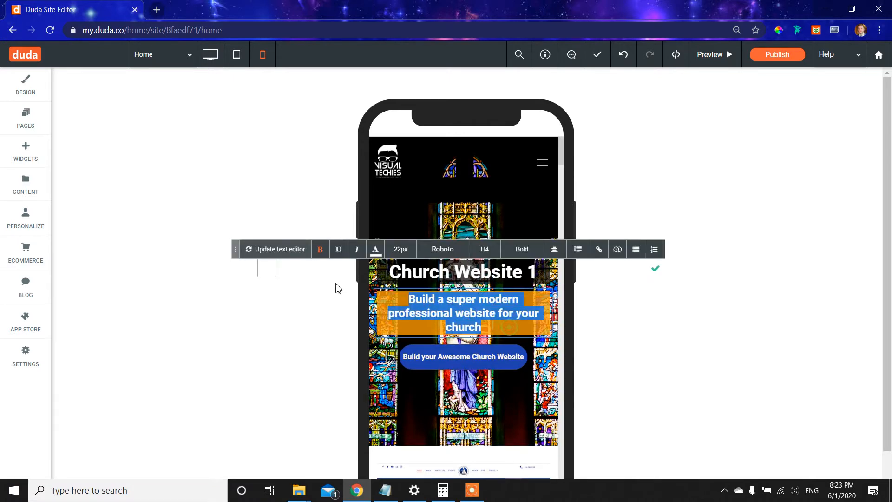
{"action": "left_click", "coordinate": [400, 250]}
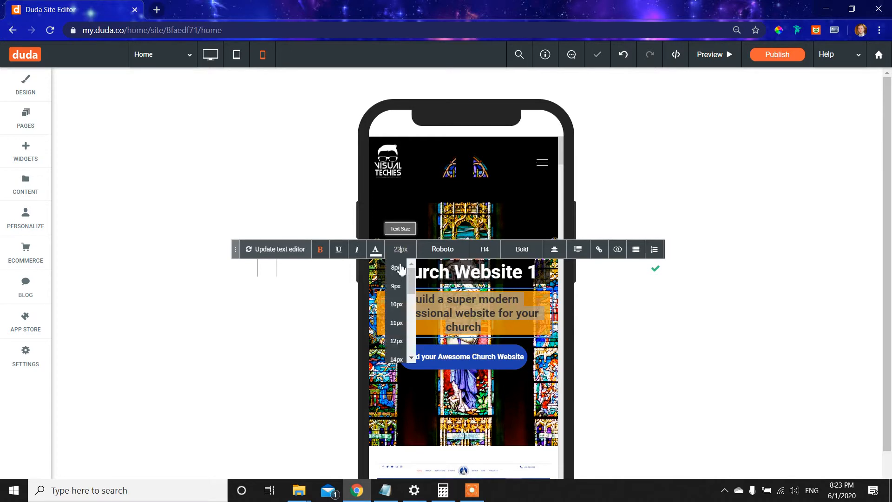
{"action": "scroll", "coordinate": [401, 358], "scroll_direction": "down", "scroll_amount": 3}
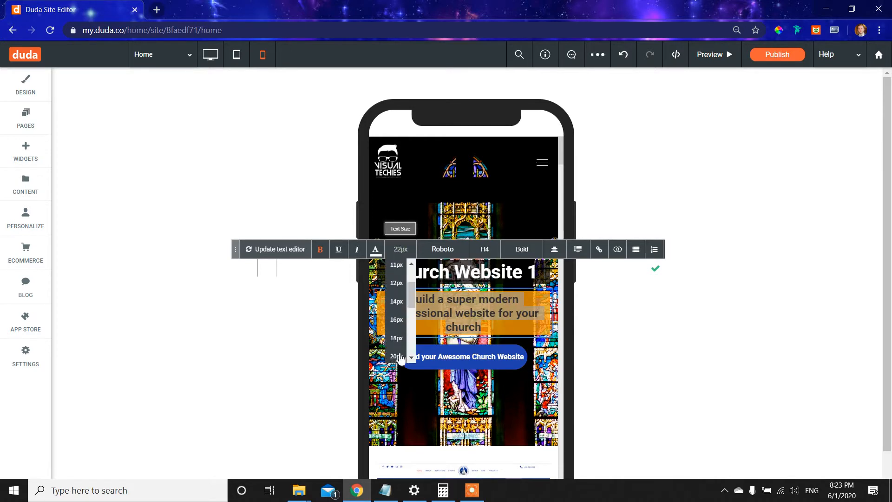
{"action": "left_click", "coordinate": [394, 299]}
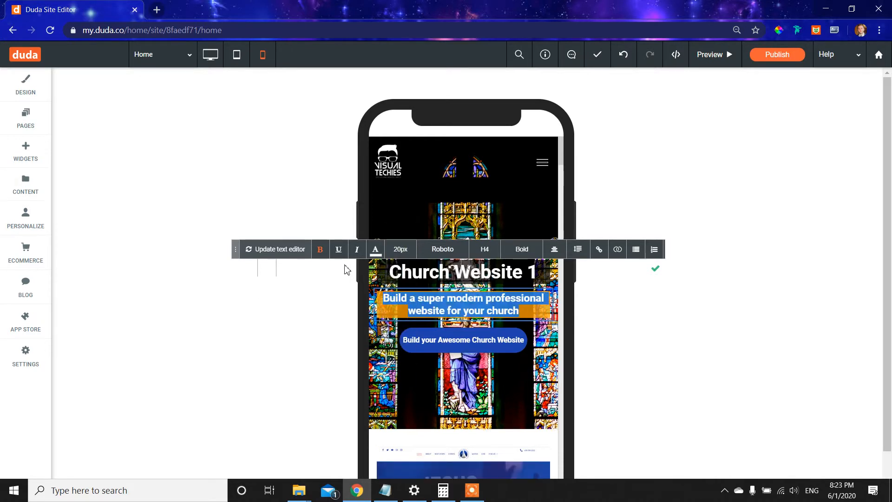
{"action": "left_click", "coordinate": [656, 251]}
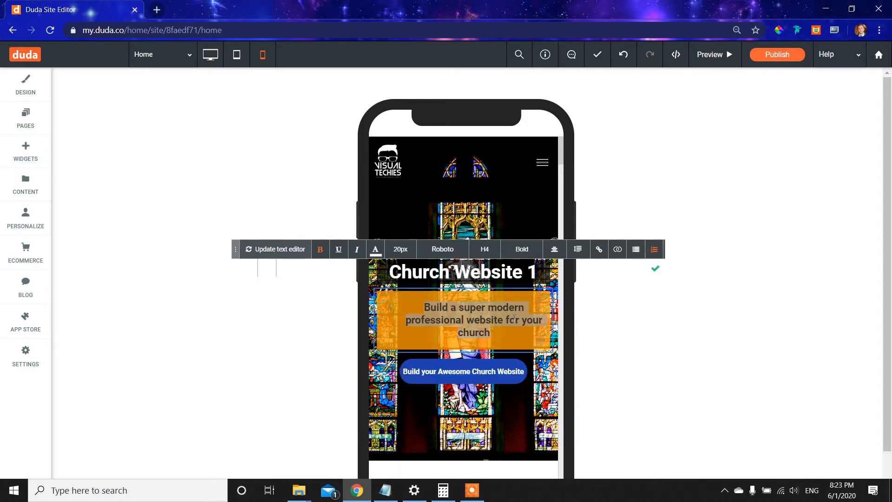
{"action": "key", "text": "ctrl+z"}
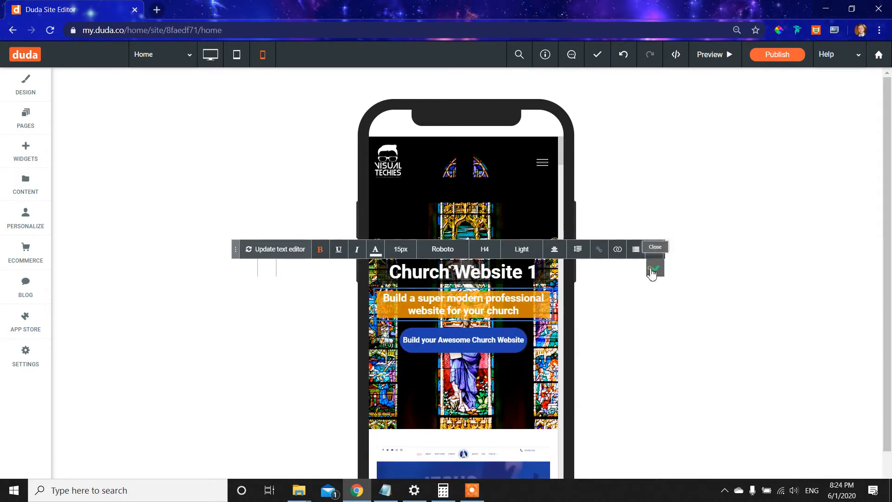
{"action": "left_click", "coordinate": [356, 234]}
In the desktop layout, replace the "Why Choose Visual Techies?" heading with "Why Choose This Website?" and save the text.
{"action": "left_click", "coordinate": [211, 54]}
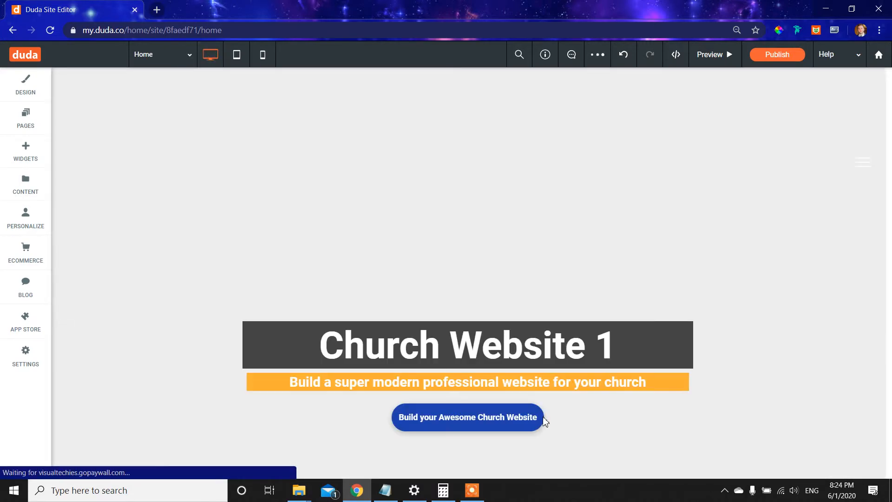
{"action": "scroll", "coordinate": [512, 286], "scroll_direction": "down", "scroll_amount": 5}
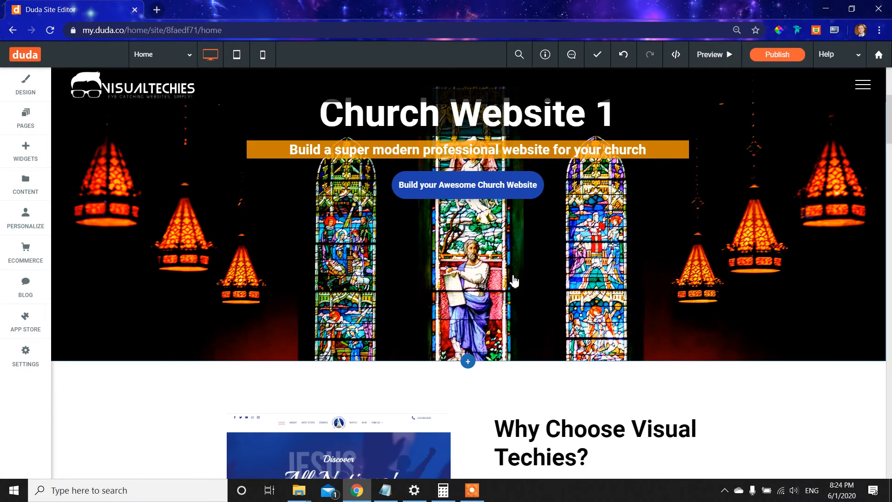
{"action": "scroll", "coordinate": [514, 281], "scroll_direction": "down", "scroll_amount": 5}
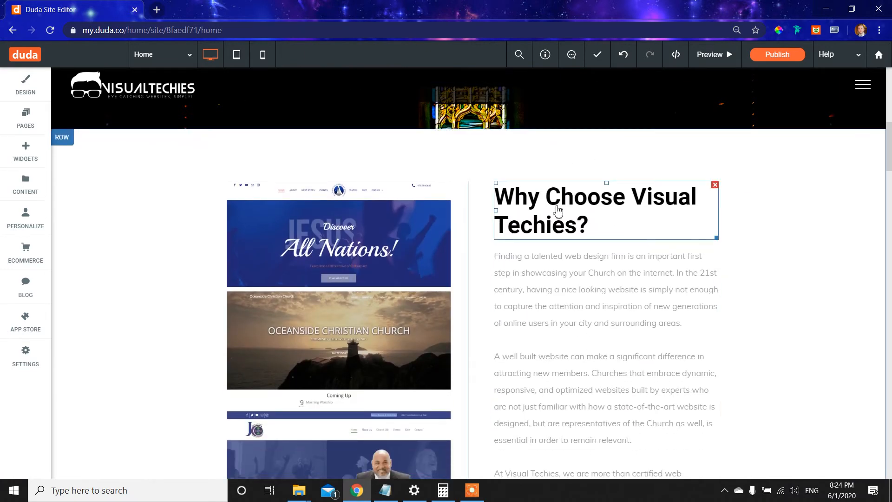
{"action": "left_click", "coordinate": [558, 208]}
{"action": "triple_click", "coordinate": [631, 220]}
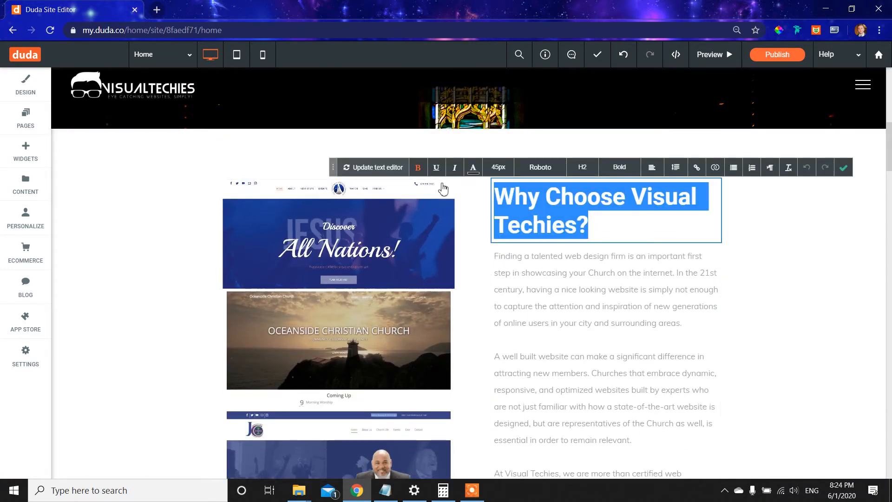
{"action": "type", "text": "W"}
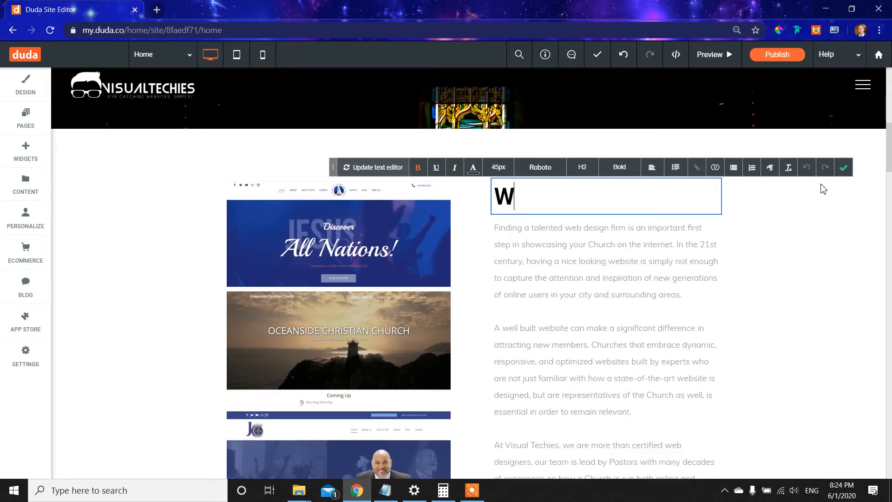
{"action": "type", "text": "hy Choose This Website"}
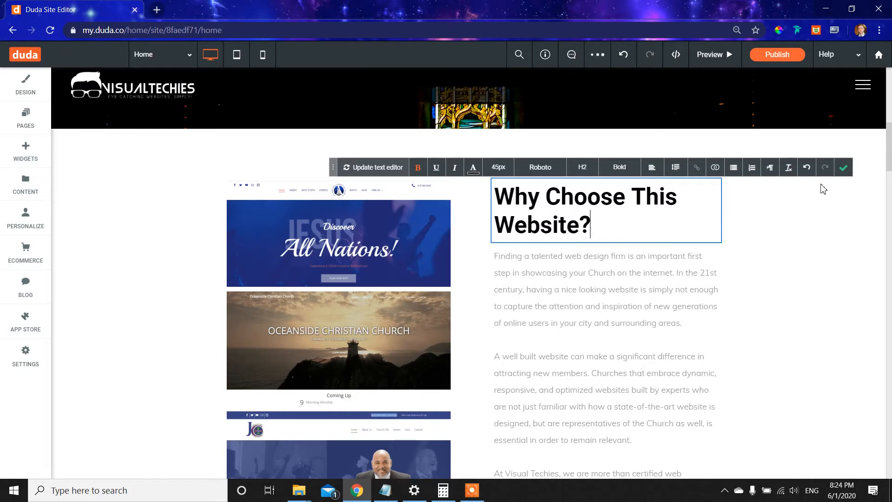
{"action": "type", "text": "?"}
{"action": "left_click", "coordinate": [844, 168]}
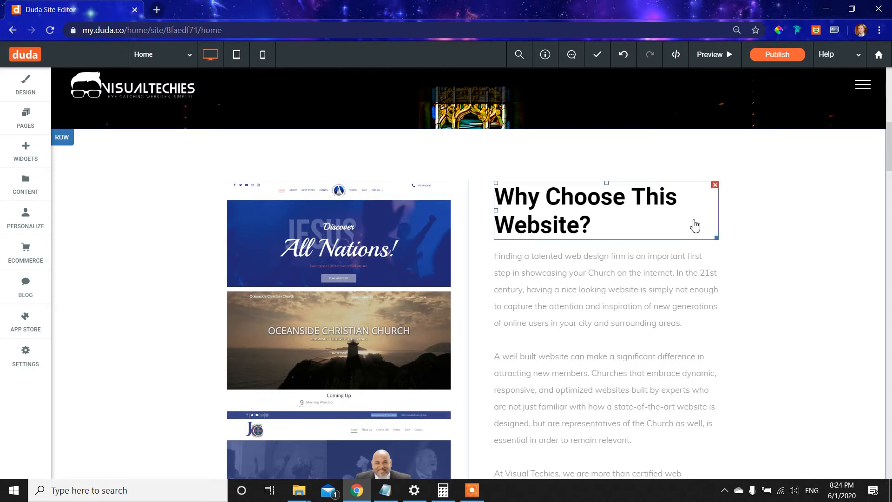
Delete the first paragraph of the body text below the "Why Choose This Website?" heading and undo the deletion.
{"action": "scroll", "coordinate": [698, 255], "scroll_direction": "down", "scroll_amount": 3}
{"action": "left_click", "coordinate": [637, 172]}
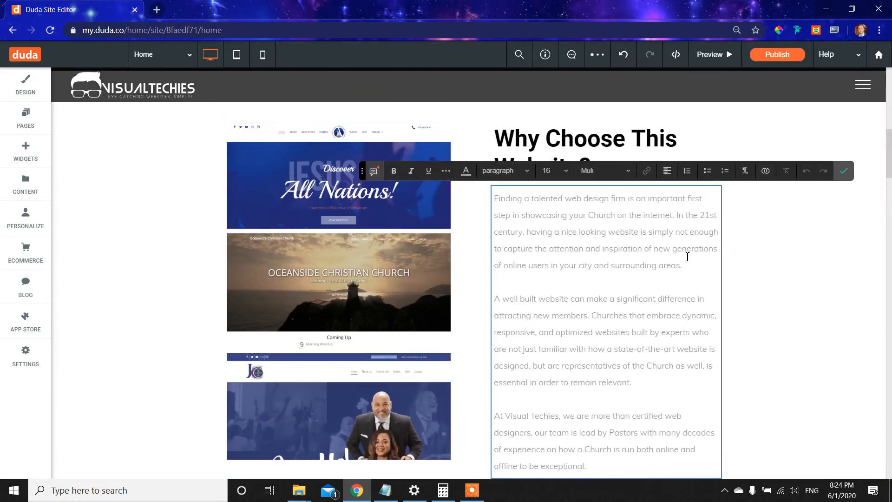
{"action": "triple_click", "coordinate": [688, 257]}
{"action": "key", "text": "BackSpace"}
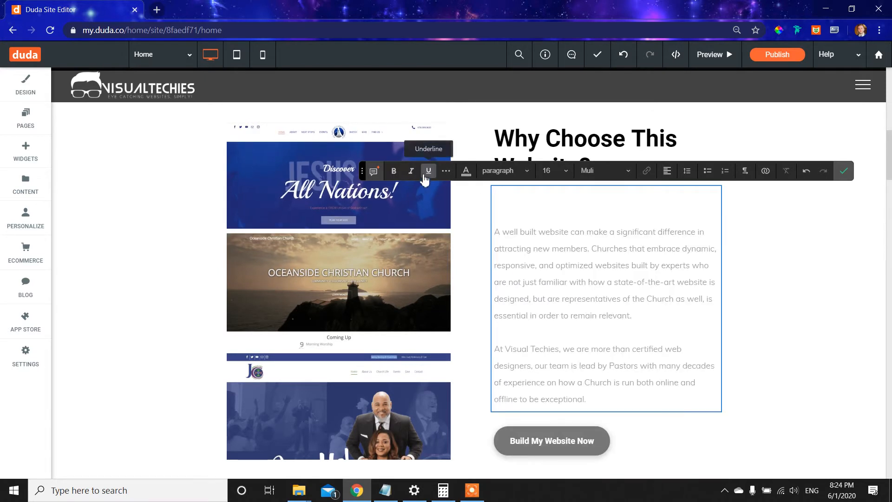
{"action": "key", "text": "ctrl+z"}
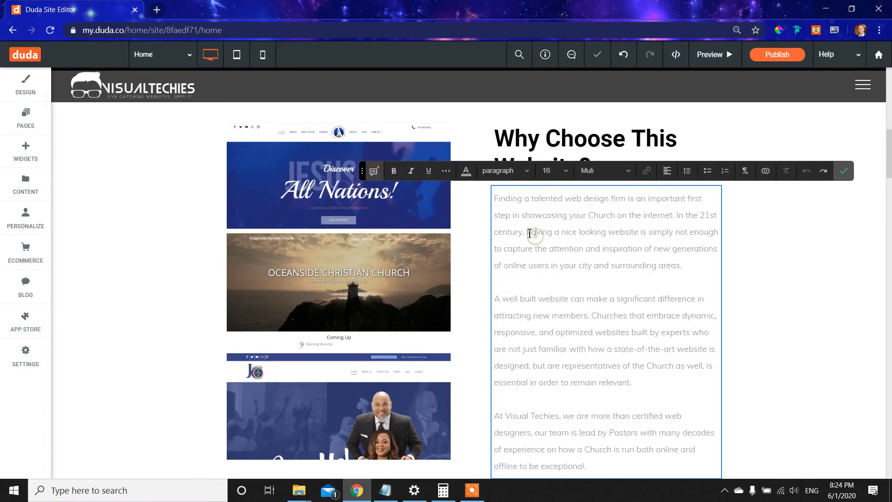
Insert the line "Hello this is pretty cool." after the first paragraph of the body text and save it.
{"action": "left_click_drag", "start_coordinate": [530, 233], "coordinate": [692, 263]}
{"action": "left_click", "coordinate": [685, 284]}
{"action": "key", "text": "Return"}
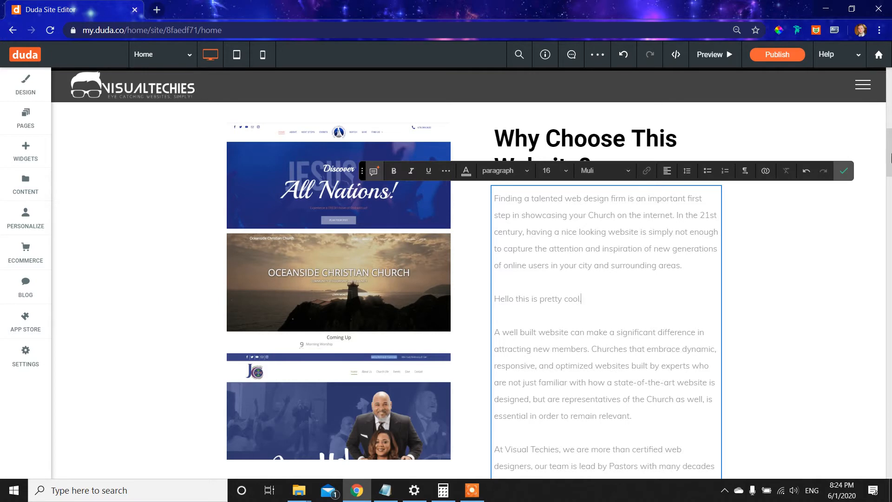
{"action": "type", "text": "Hello this is pretty cool."}
{"action": "left_click", "coordinate": [844, 171]}
Open the content settings of the "Build My Website Now" button and close them without editing.
{"action": "scroll", "coordinate": [380, 204], "scroll_direction": "down", "scroll_amount": 4}
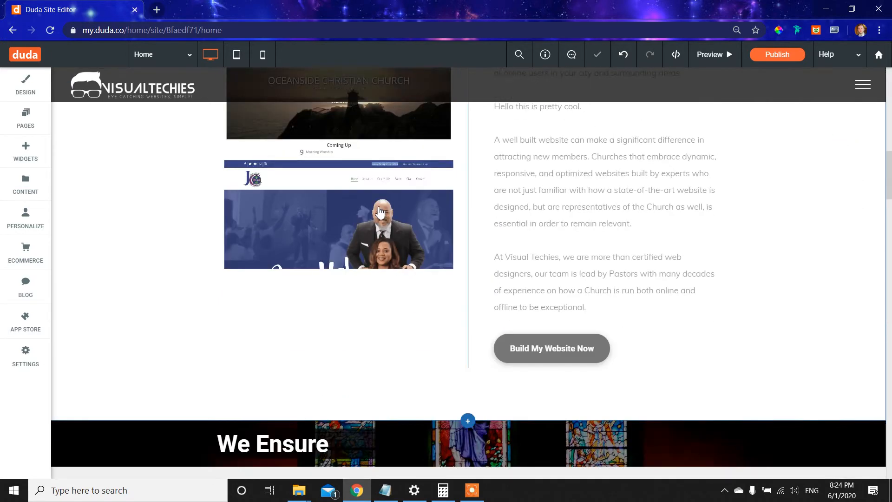
{"action": "scroll", "coordinate": [379, 212], "scroll_direction": "down", "scroll_amount": 2}
{"action": "left_click", "coordinate": [558, 260]}
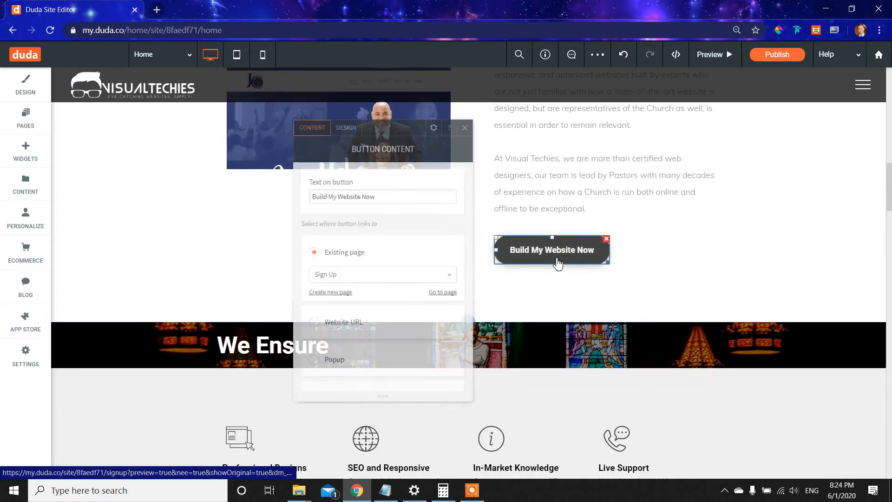
{"action": "left_click", "coordinate": [467, 129]}
Look through the home page sections from "We Ensure" and "Features" through the plans and pricing to the contact form and footer.
{"action": "scroll", "coordinate": [379, 235], "scroll_direction": "down", "scroll_amount": 5}
{"action": "left_click", "coordinate": [241, 246]}
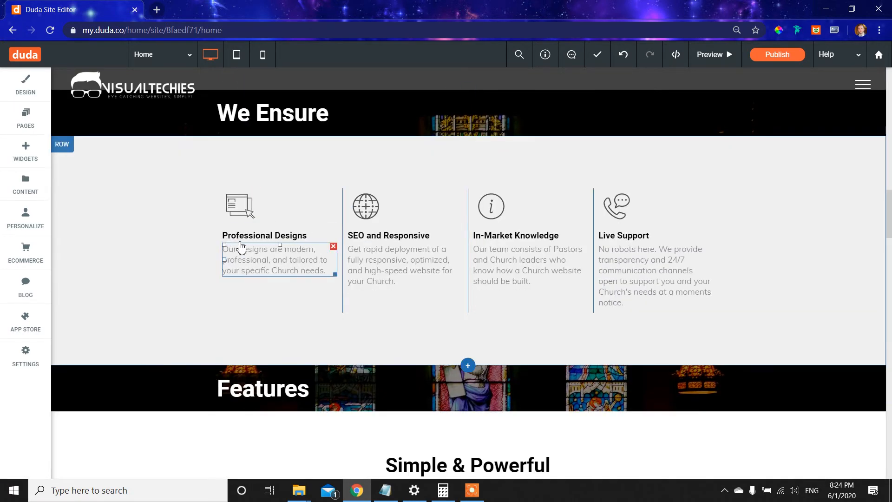
{"action": "scroll", "coordinate": [697, 255], "scroll_direction": "down", "scroll_amount": 4}
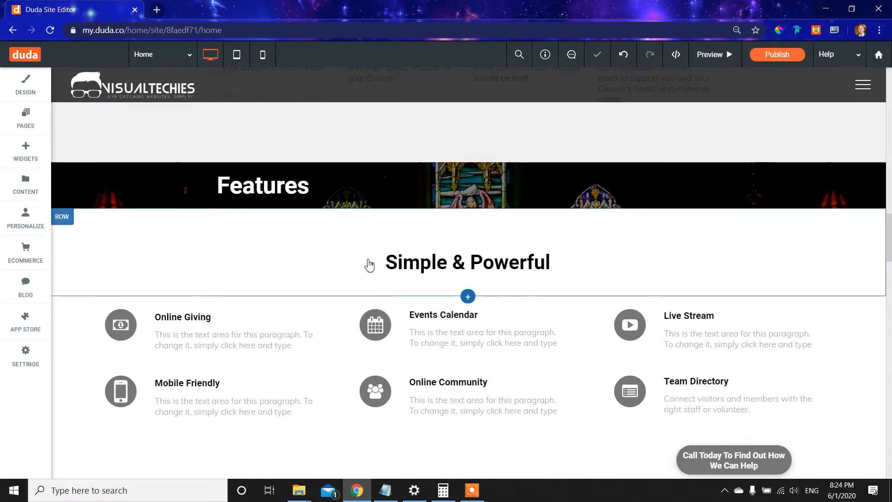
{"action": "scroll", "coordinate": [370, 265], "scroll_direction": "down", "scroll_amount": 3}
{"action": "left_click", "coordinate": [175, 200]}
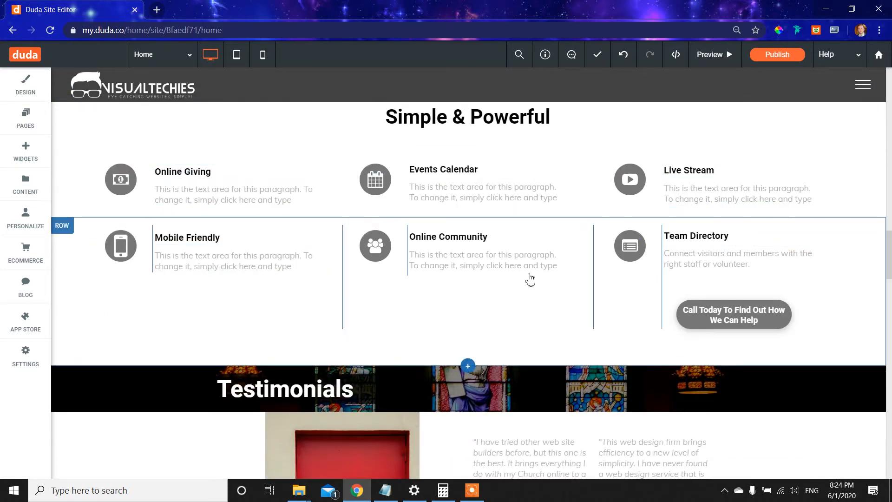
{"action": "scroll", "coordinate": [530, 279], "scroll_direction": "down", "scroll_amount": 11}
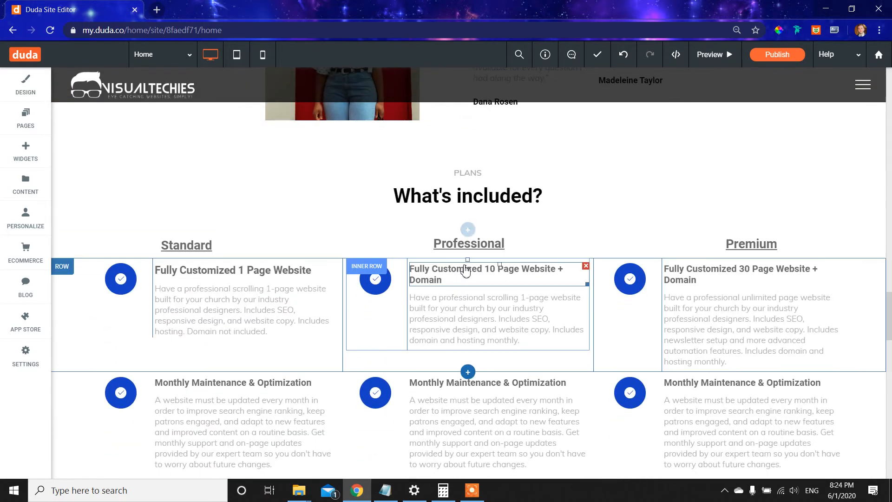
{"action": "scroll", "coordinate": [467, 272], "scroll_direction": "down", "scroll_amount": 10}
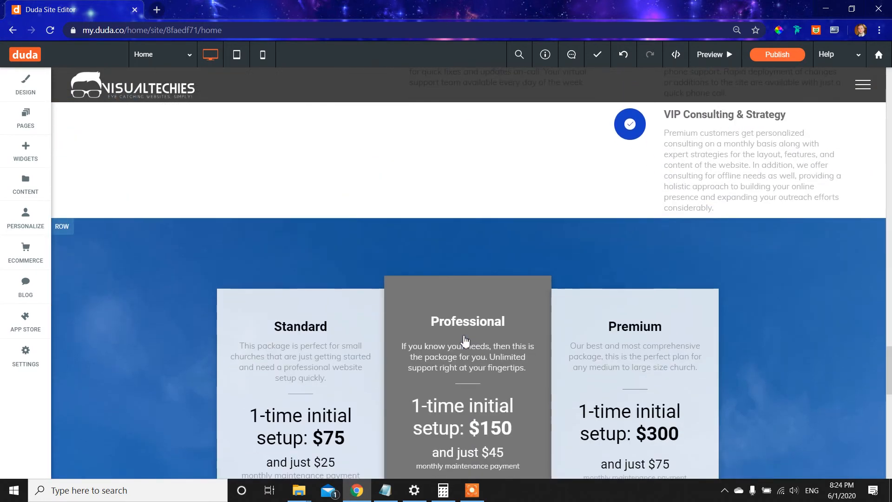
{"action": "scroll", "coordinate": [465, 341], "scroll_direction": "down", "scroll_amount": 15}
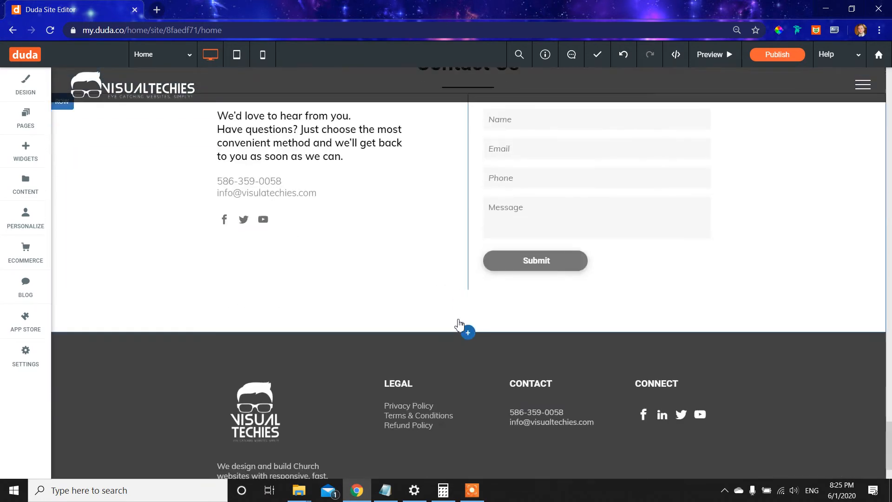
Examine the home page in the tablet layout from the hero banner through the "Simple & Powerful" features.
{"action": "left_click", "coordinate": [236, 54]}
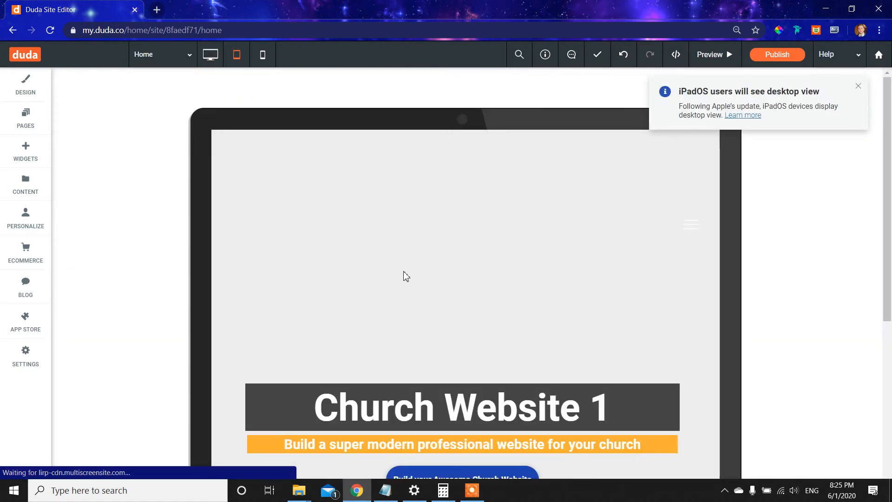
{"action": "scroll", "coordinate": [404, 272], "scroll_direction": "down", "scroll_amount": 10}
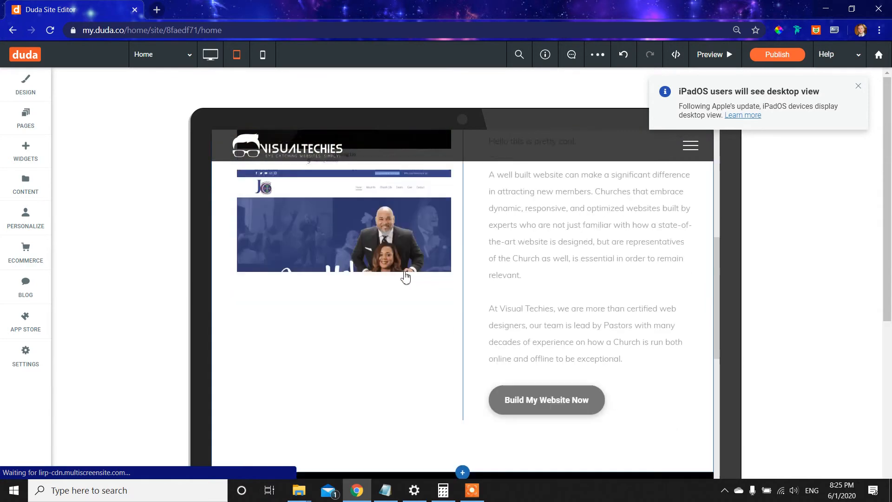
{"action": "scroll", "coordinate": [406, 277], "scroll_direction": "down", "scroll_amount": 10}
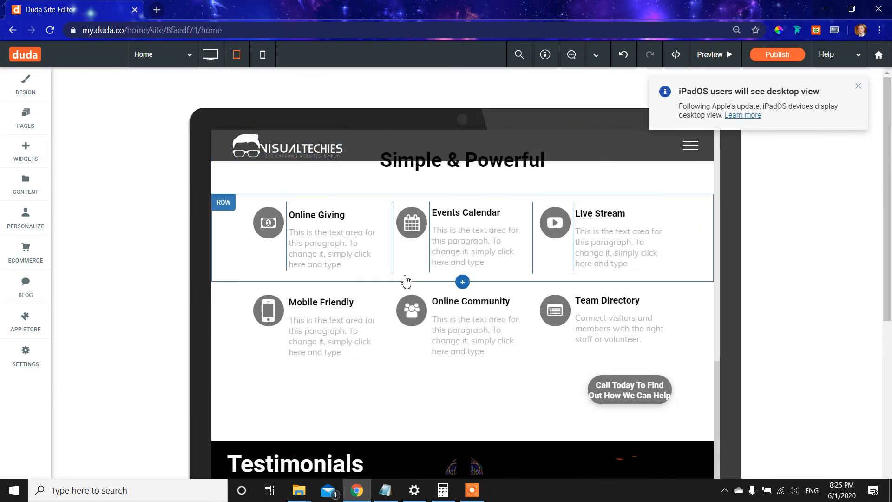
Return to the desktop layout, publish the site and dismiss the website domain options.
{"action": "left_click", "coordinate": [210, 54]}
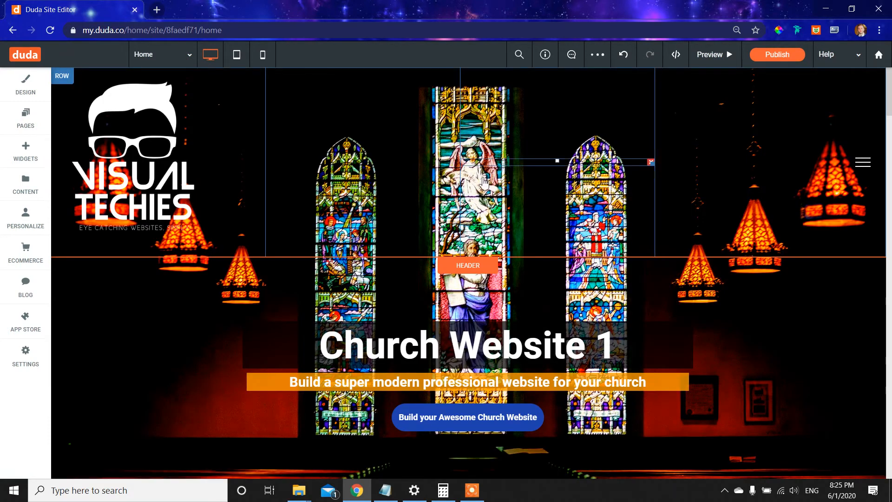
{"action": "left_click", "coordinate": [778, 54]}
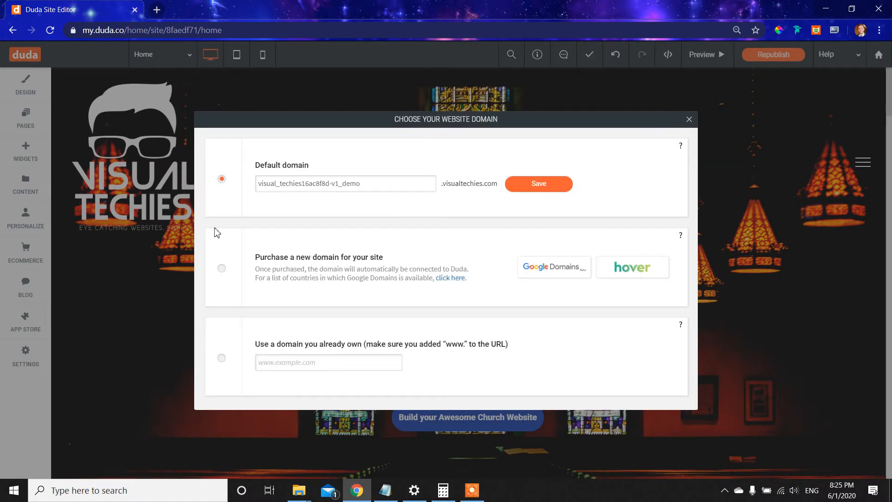
{"action": "left_click", "coordinate": [690, 120]}
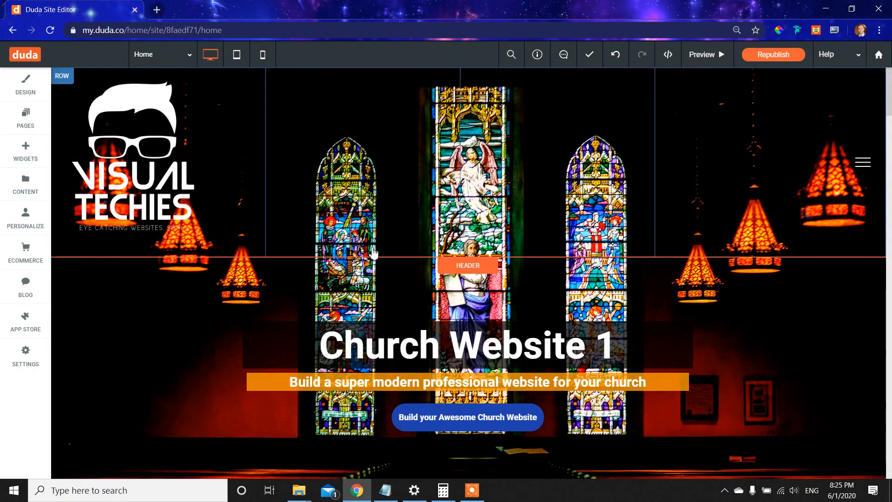
Review the desktop home page as far as the "Testimonials" section and return to the hero banner.
{"action": "scroll", "coordinate": [492, 307], "scroll_direction": "down", "scroll_amount": 20}
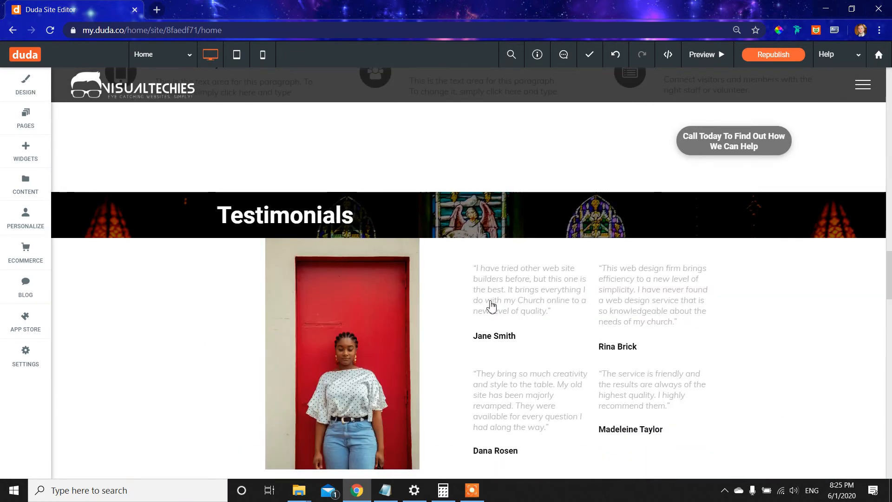
{"action": "scroll", "coordinate": [492, 307], "scroll_direction": "up", "scroll_amount": 15}
{"action": "scroll", "coordinate": [492, 307], "scroll_direction": "up", "scroll_amount": 6}
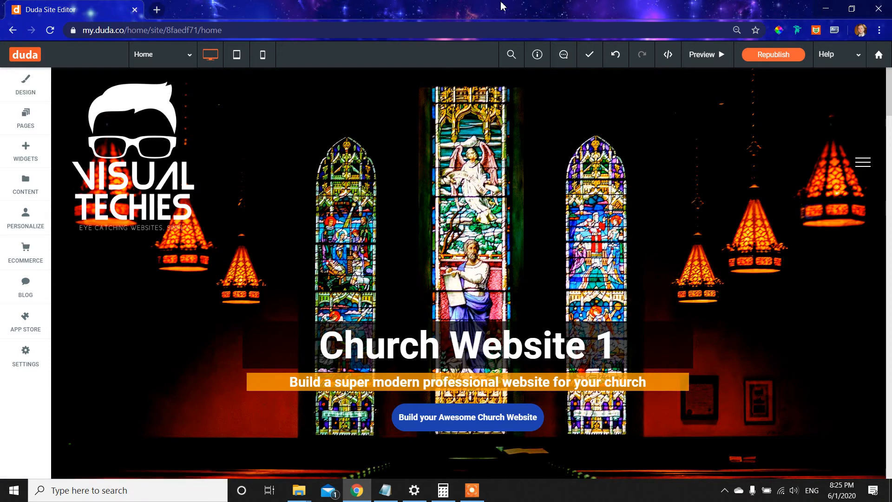
Center-align the opening paragraph beneath the "Why Choose This Website?" heading.
{"action": "scroll", "coordinate": [449, 280], "scroll_direction": "down", "scroll_amount": 2}
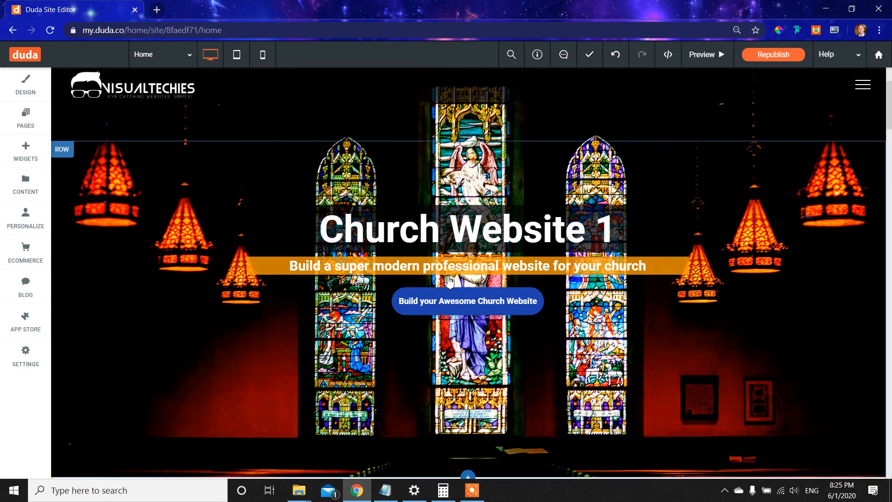
{"action": "scroll", "coordinate": [474, 372], "scroll_direction": "down", "scroll_amount": 3}
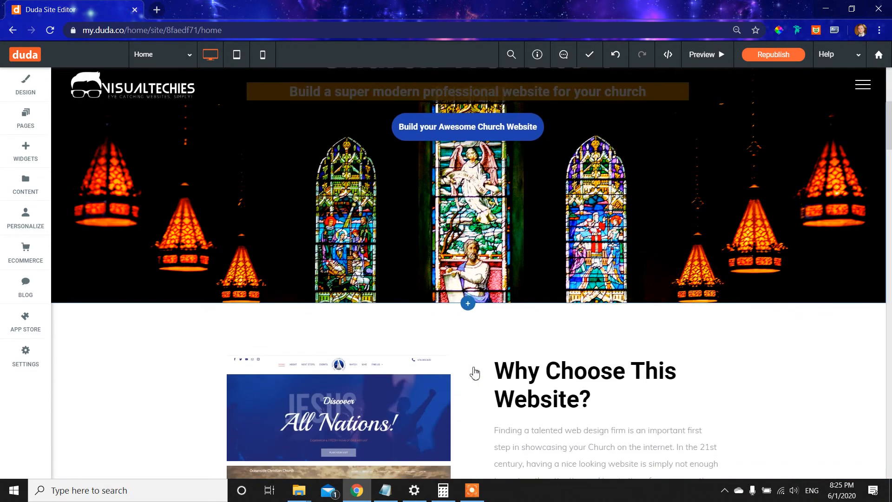
{"action": "scroll", "coordinate": [484, 333], "scroll_direction": "down", "scroll_amount": 4}
{"action": "scroll", "coordinate": [485, 331], "scroll_direction": "down", "scroll_amount": 4}
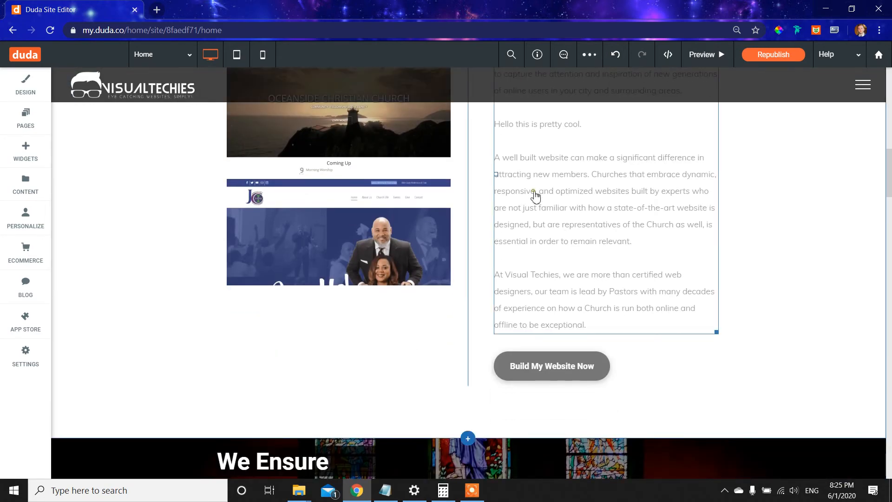
{"action": "left_click", "coordinate": [535, 192]}
{"action": "scroll", "coordinate": [653, 233], "scroll_direction": "up", "scroll_amount": 3}
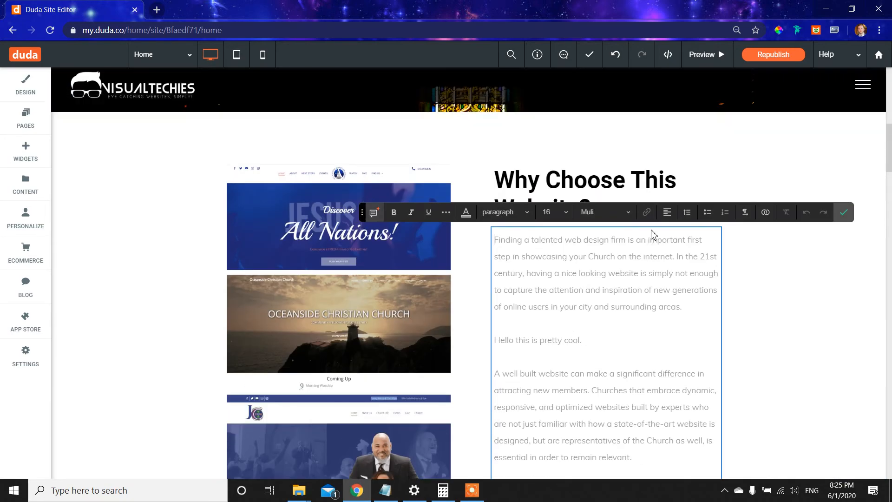
{"action": "left_click_drag", "start_coordinate": [686, 314], "coordinate": [416, 224]}
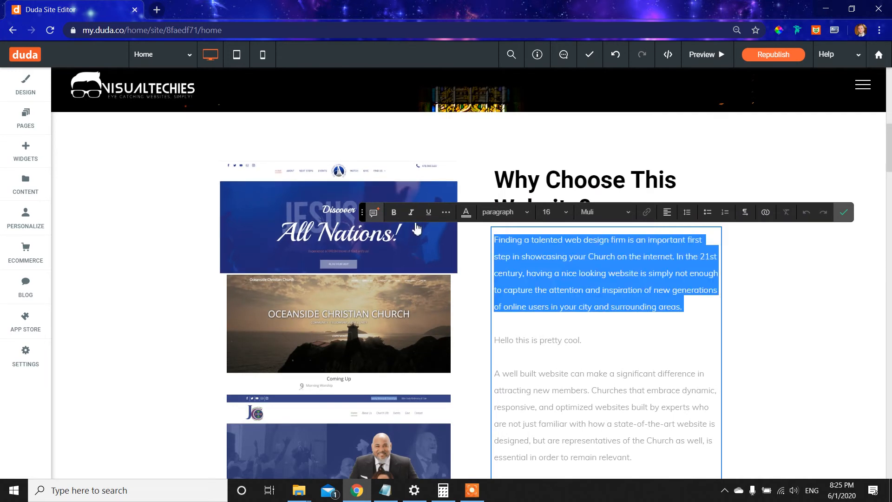
{"action": "left_click", "coordinate": [668, 213]}
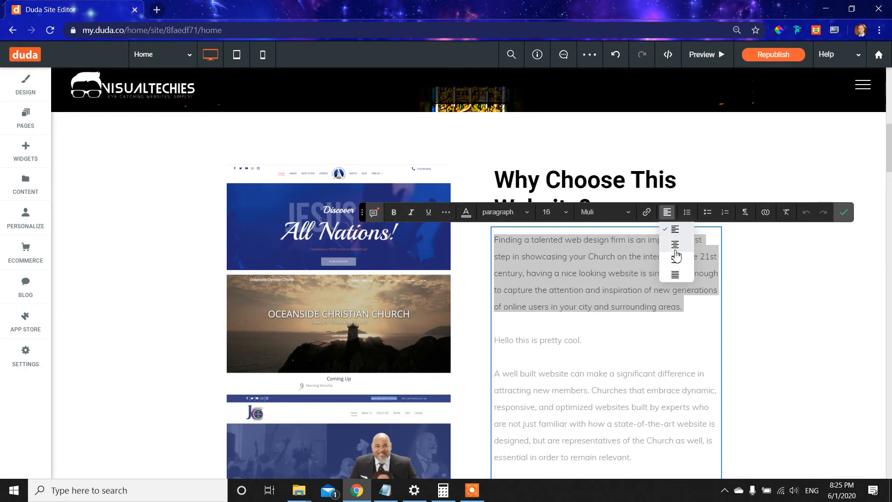
{"action": "left_click", "coordinate": [679, 246]}
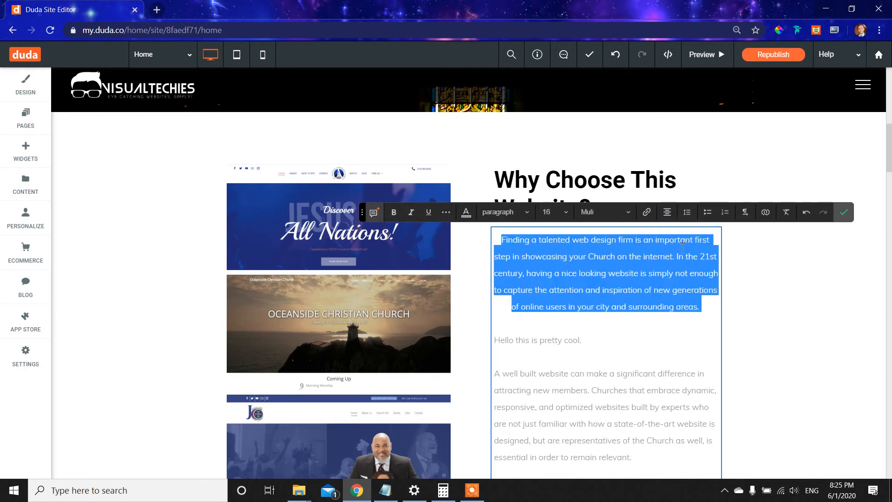
Try right alignment and justified alignment on the opening "Finding a talented web design firm" paragraph.
{"action": "left_click", "coordinate": [687, 211]}
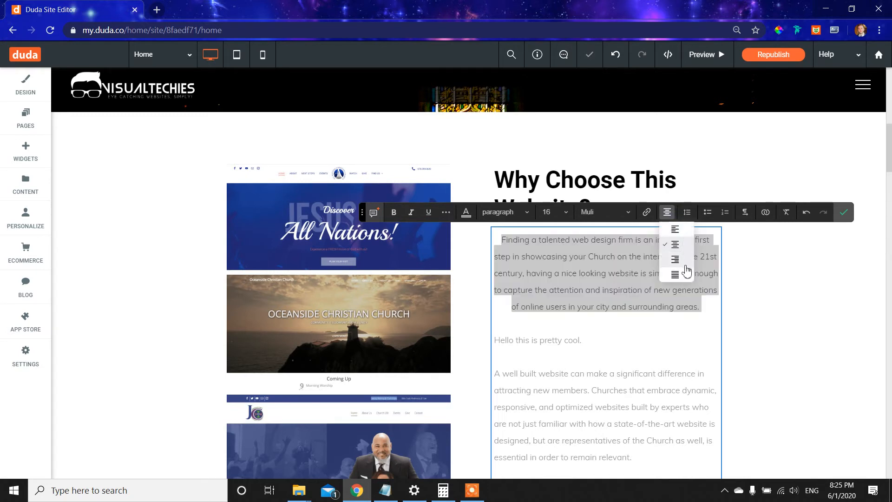
{"action": "left_click", "coordinate": [682, 259]}
{"action": "left_click", "coordinate": [667, 212]}
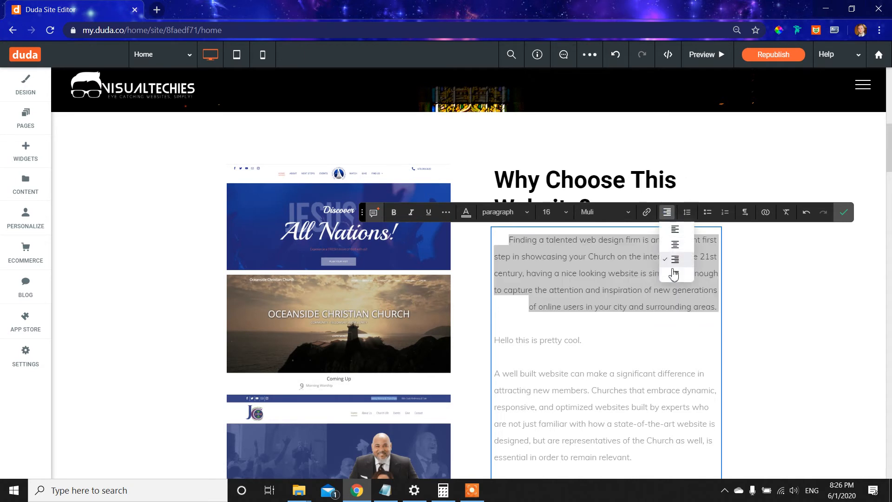
{"action": "left_click", "coordinate": [676, 277]}
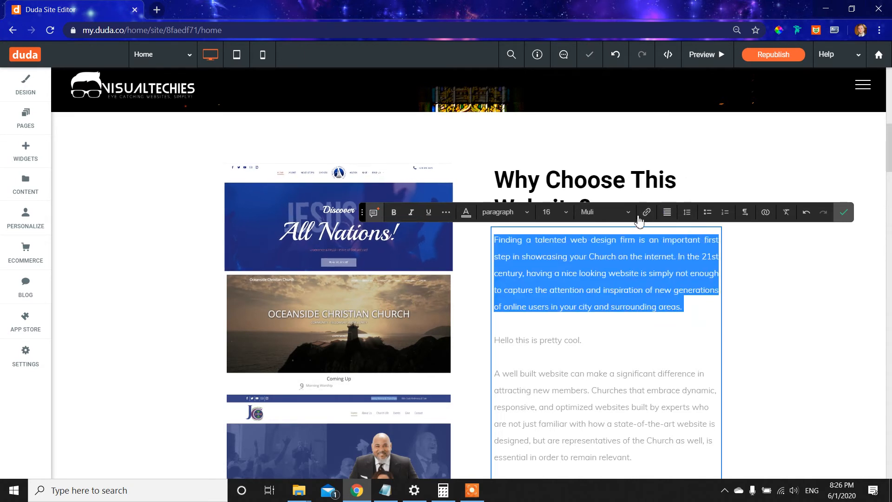
Restore left alignment on the opening "Finding a talented web design firm" paragraph.
{"action": "left_click", "coordinate": [670, 212]}
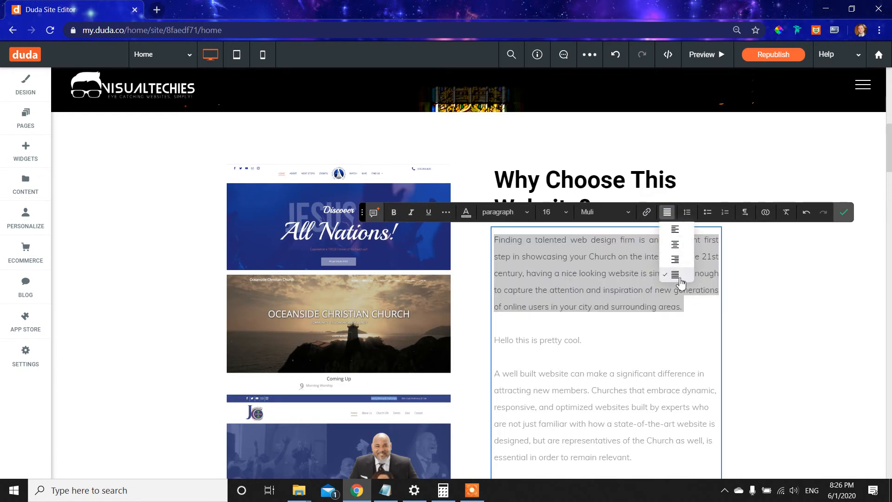
{"action": "left_click", "coordinate": [532, 275]}
{"action": "left_click_drag", "start_coordinate": [668, 297], "coordinate": [438, 219]}
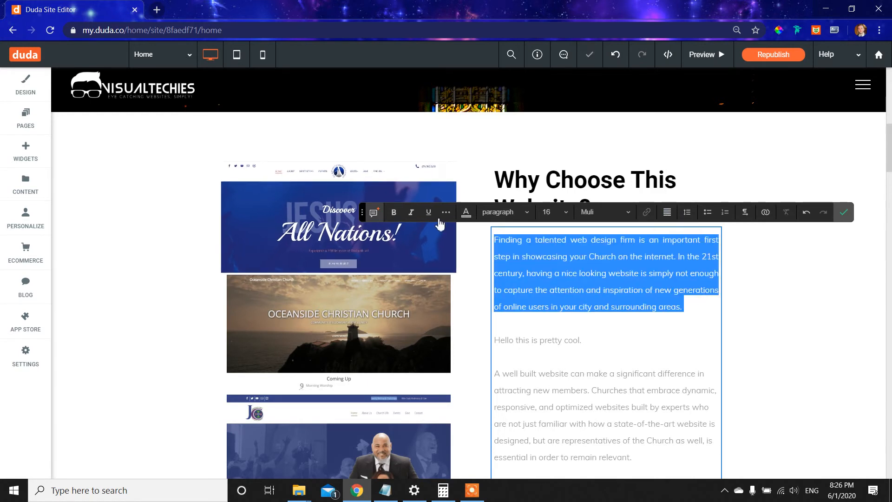
{"action": "left_click", "coordinate": [668, 212]}
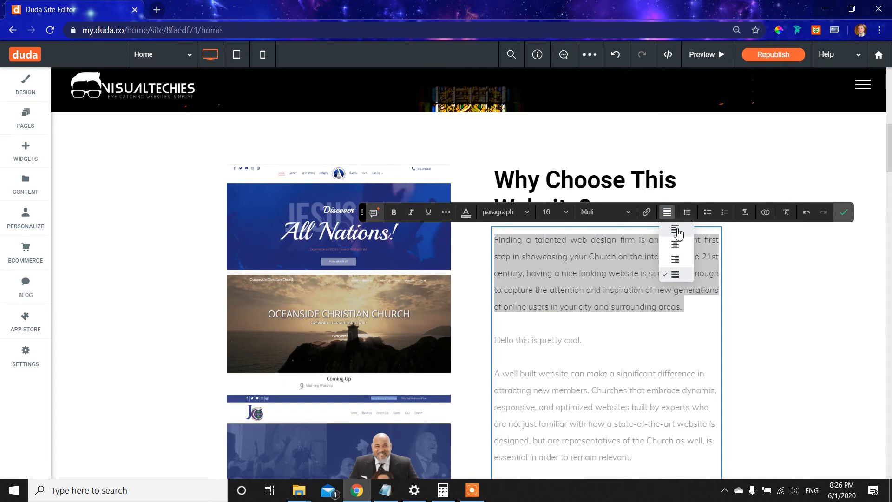
{"action": "left_click", "coordinate": [676, 231]}
{"action": "left_click", "coordinate": [674, 332]}
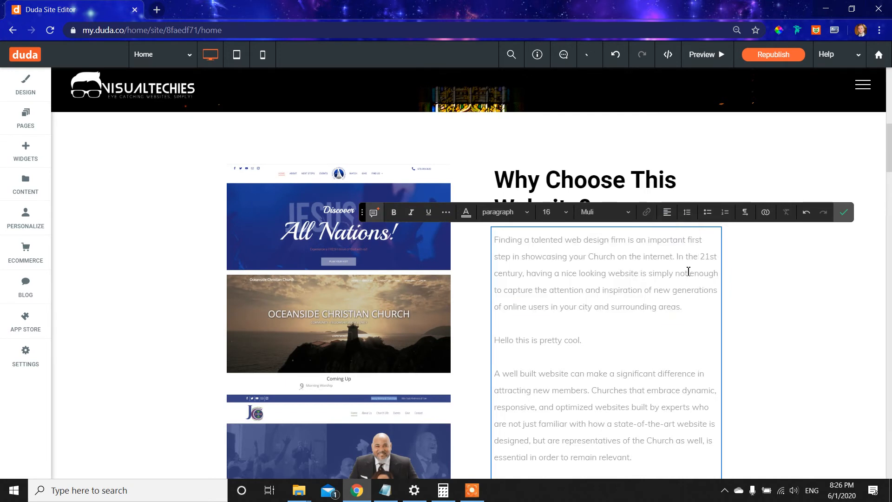
Try a bullet point below the opening paragraph, remove it and finish editing the text.
{"action": "key", "text": "Return"}
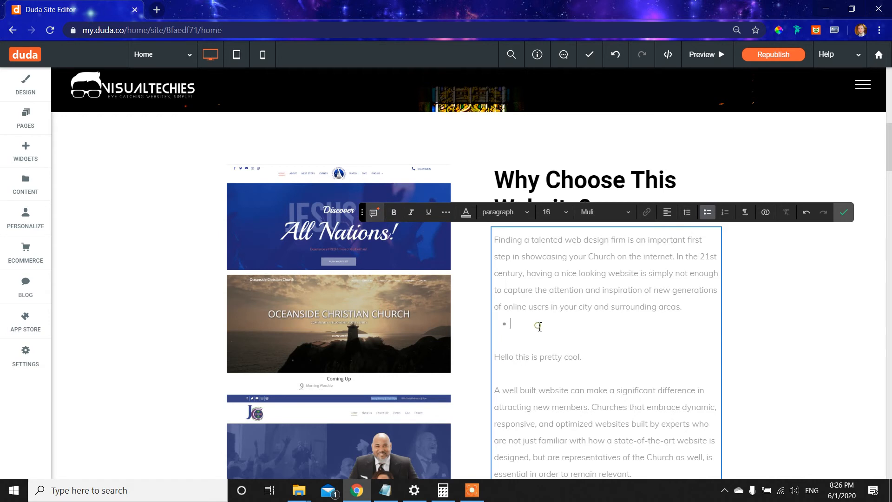
{"action": "key", "text": "BackSpace"}
{"action": "key", "text": "BackSpace"}
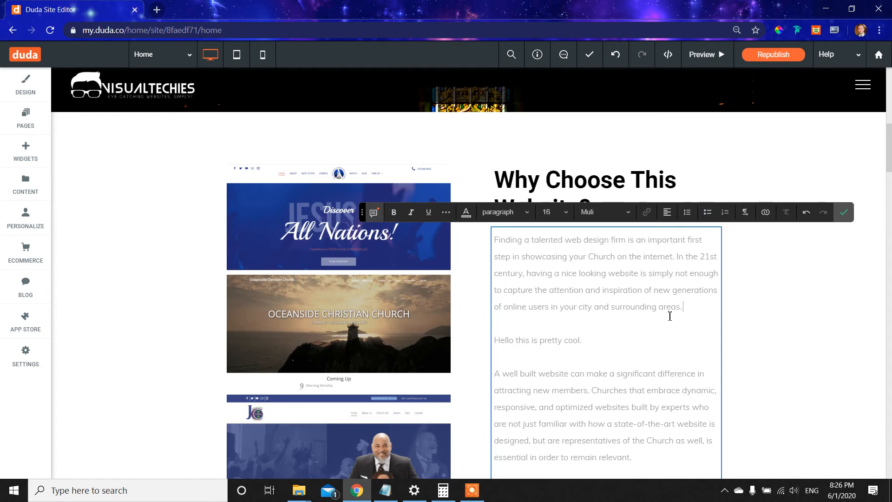
{"action": "left_click", "coordinate": [844, 214]}
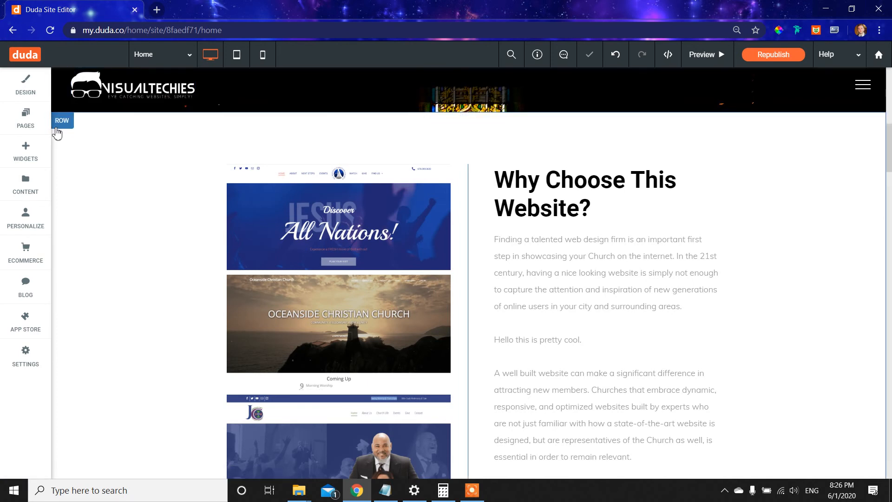
Look at the site backup versions and their restore options in the site settings, and close the settings.
{"action": "left_click", "coordinate": [24, 355]}
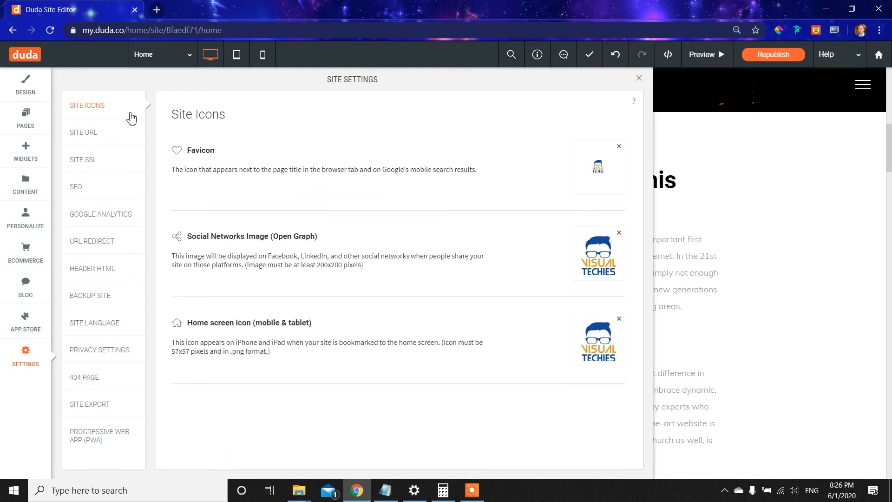
{"action": "left_click", "coordinate": [732, 213]}
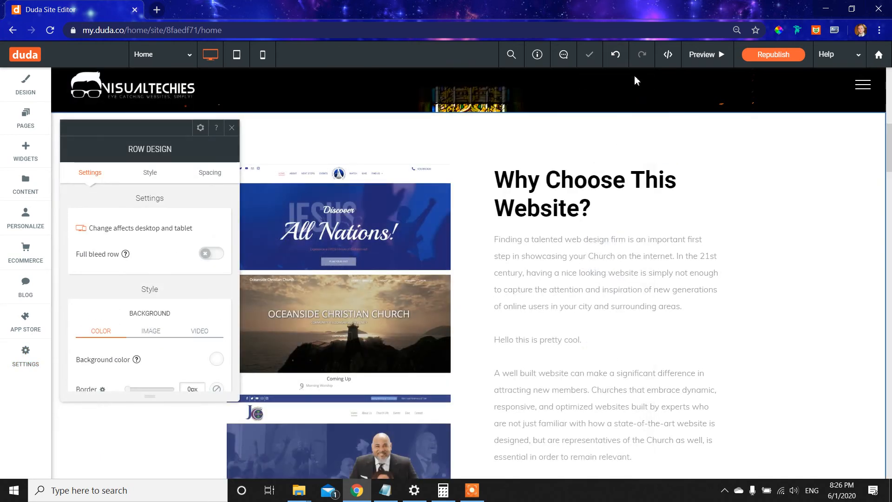
{"action": "left_click", "coordinate": [23, 358]}
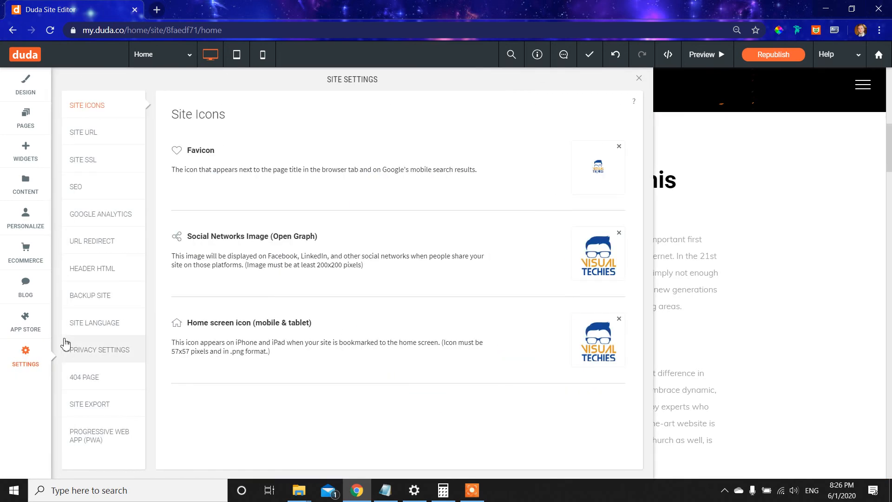
{"action": "left_click", "coordinate": [85, 300]}
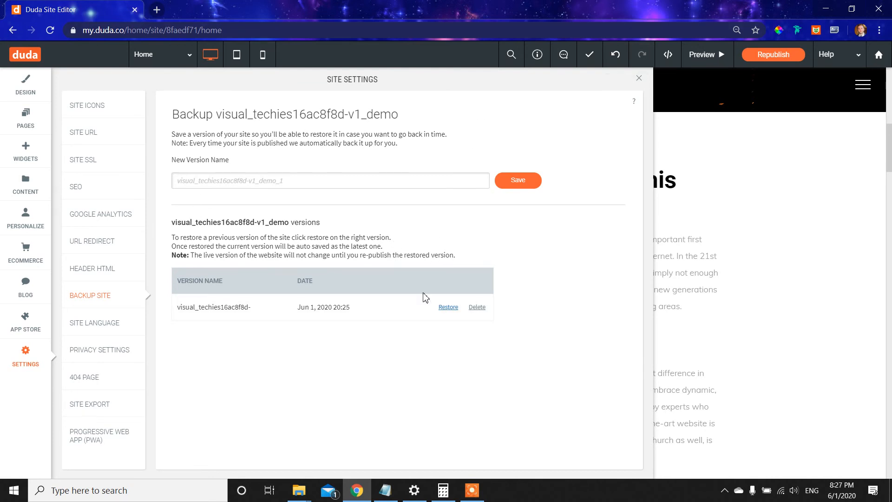
{"action": "left_click", "coordinate": [640, 80]}
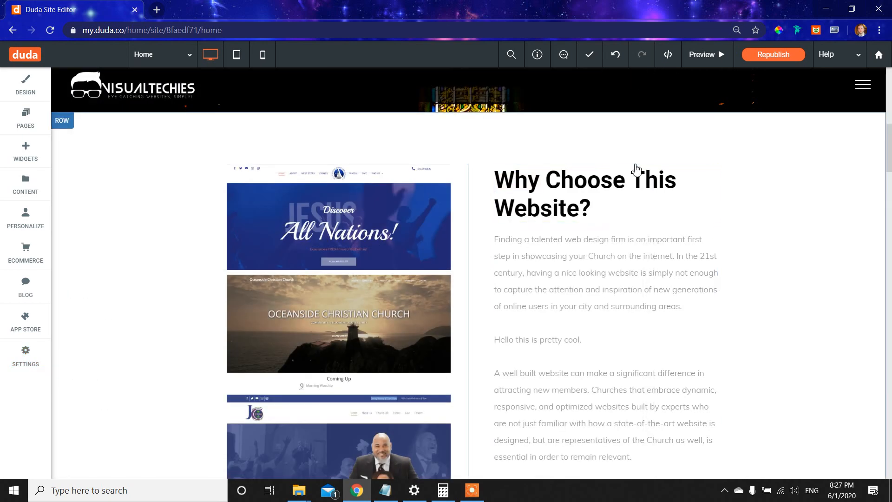
{"action": "scroll", "coordinate": [664, 253], "scroll_direction": "up", "scroll_amount": 4}
{"action": "scroll", "coordinate": [664, 253], "scroll_direction": "up", "scroll_amount": 6}
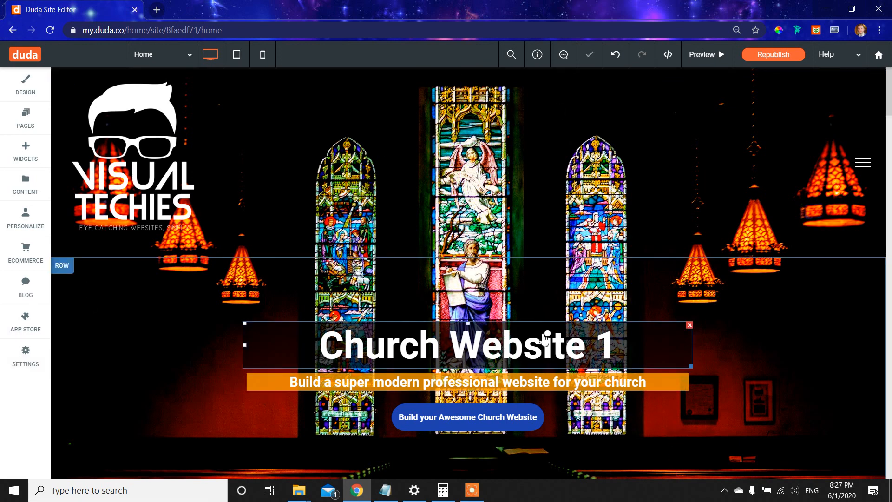
{"action": "scroll", "coordinate": [542, 339], "scroll_direction": "down", "scroll_amount": 6}
{"action": "scroll", "coordinate": [544, 338], "scroll_direction": "down", "scroll_amount": 3}
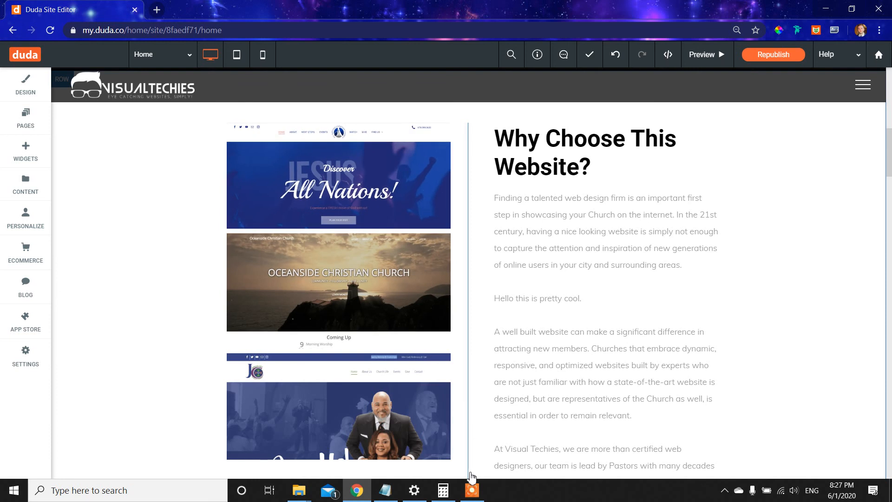
{"action": "left_click", "coordinate": [472, 490]}
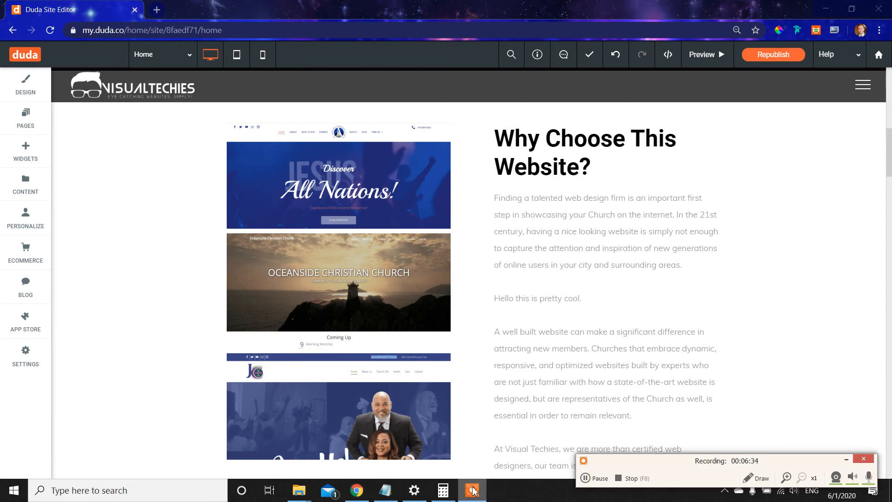